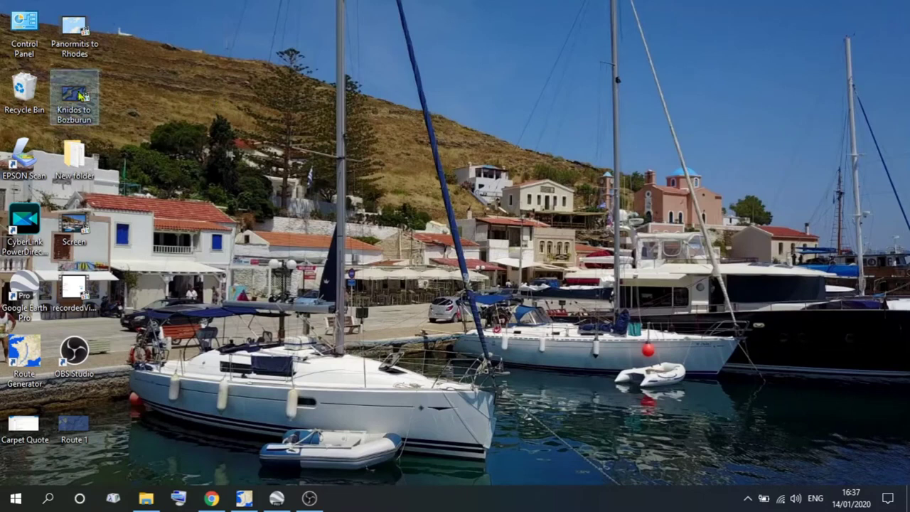
- Watch the Knidos to Bozburun route video, then briefly check the Route Generator window
{"action": "double_click", "coordinate": [82, 96]}
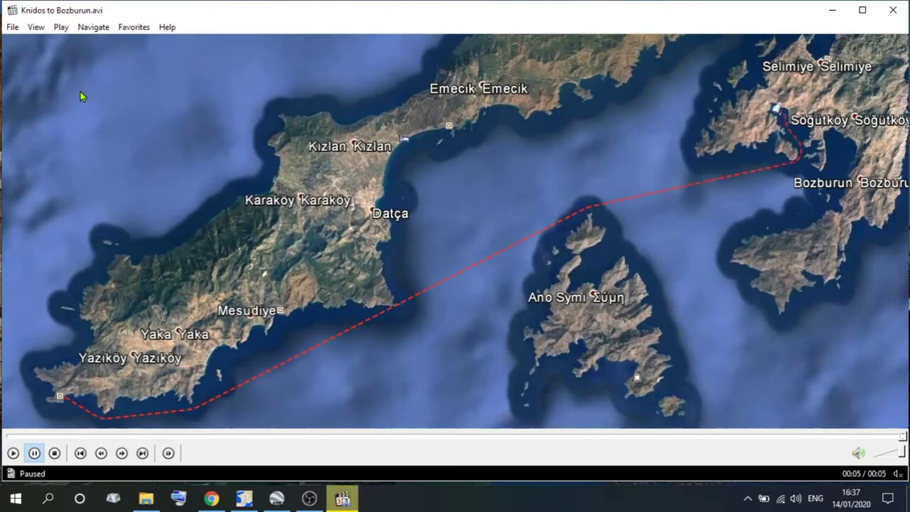
{"action": "left_click", "coordinate": [893, 11]}
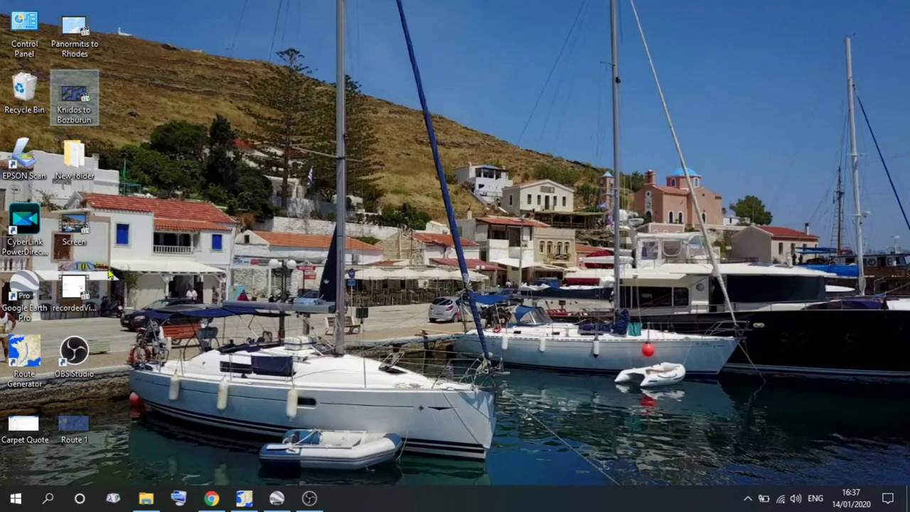
{"action": "left_click", "coordinate": [243, 501]}
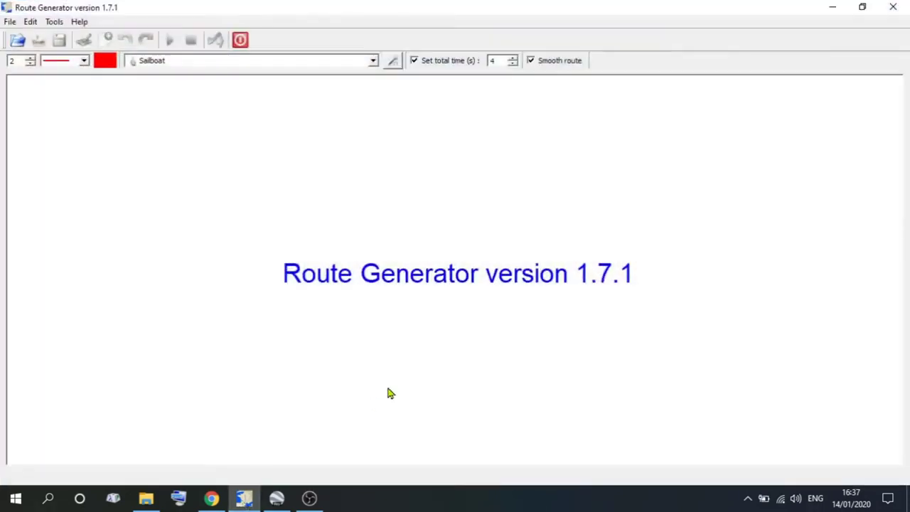
{"action": "left_click", "coordinate": [829, 8]}
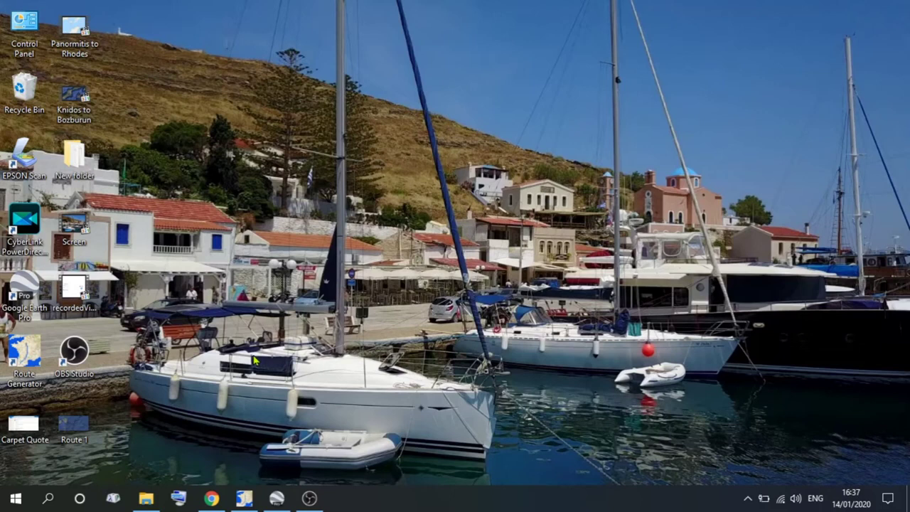
- Search Google for 'route generator' and open the Welcome to the Route Generator page
{"action": "left_click", "coordinate": [213, 500]}
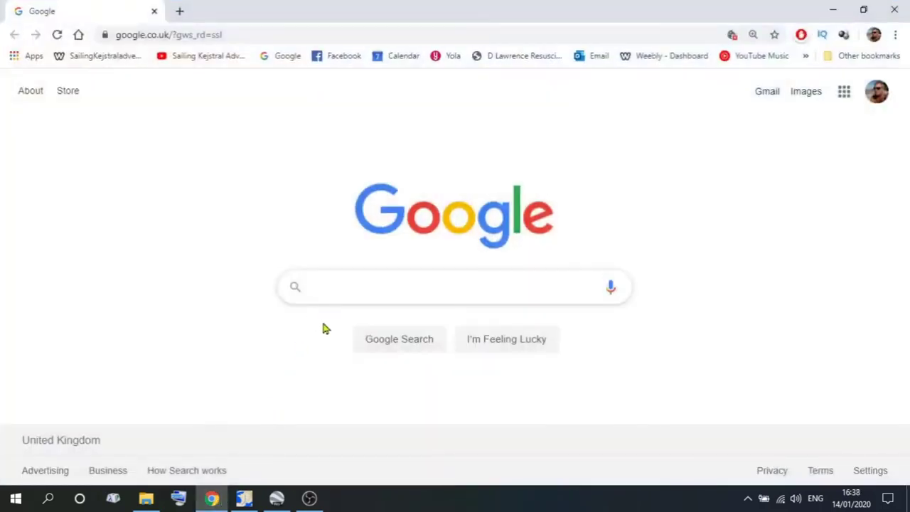
{"action": "type", "text": "rout"}
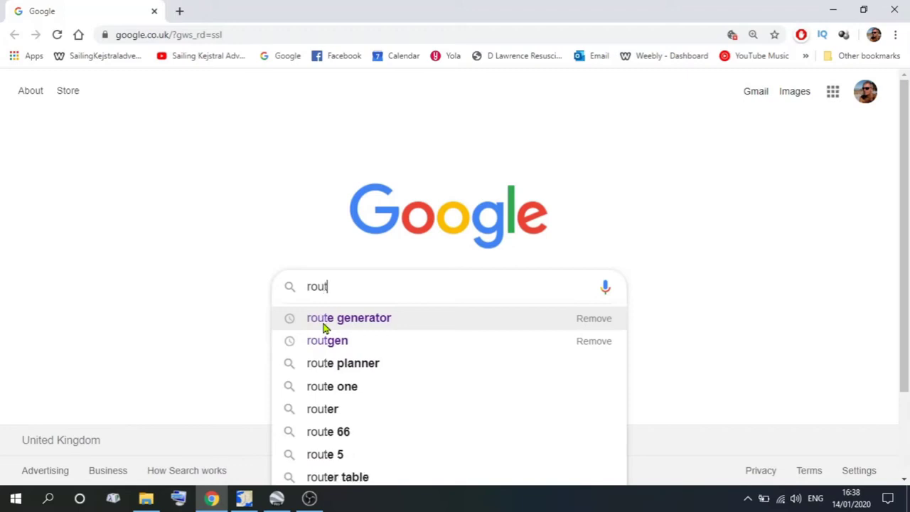
{"action": "left_click", "coordinate": [337, 322]}
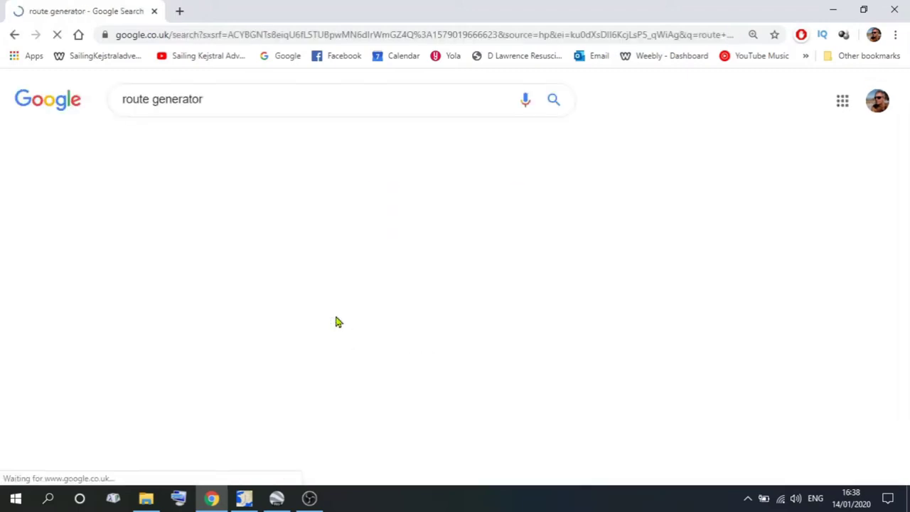
{"action": "scroll", "coordinate": [338, 322], "scroll_direction": "down", "scroll_amount": 3}
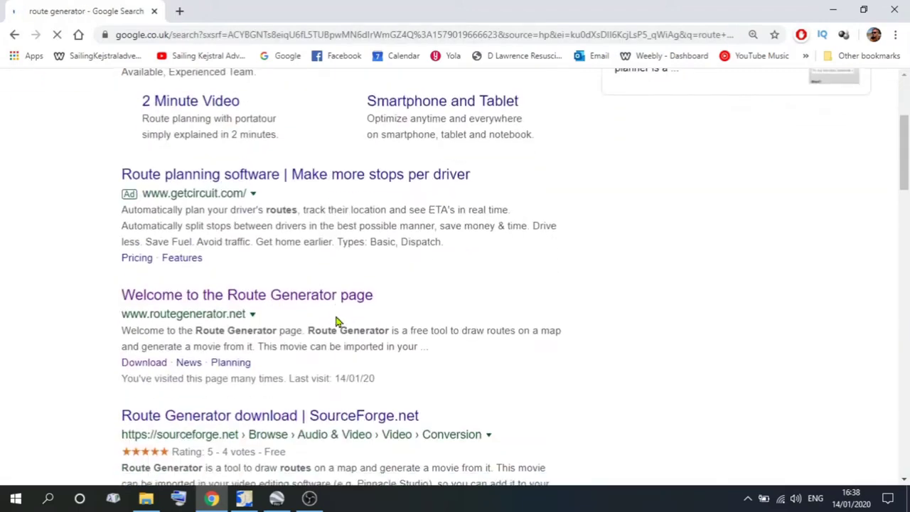
{"action": "scroll", "coordinate": [337, 322], "scroll_direction": "down", "scroll_amount": 1}
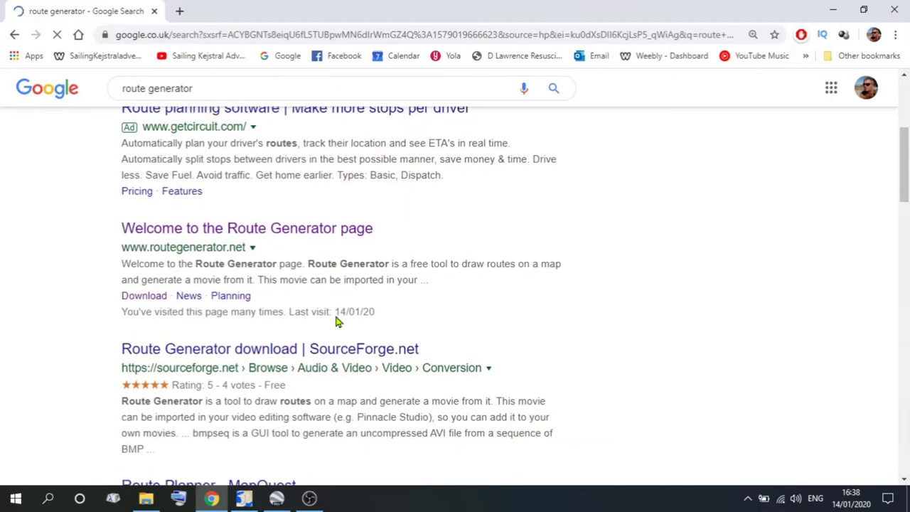
{"action": "left_click", "coordinate": [273, 237]}
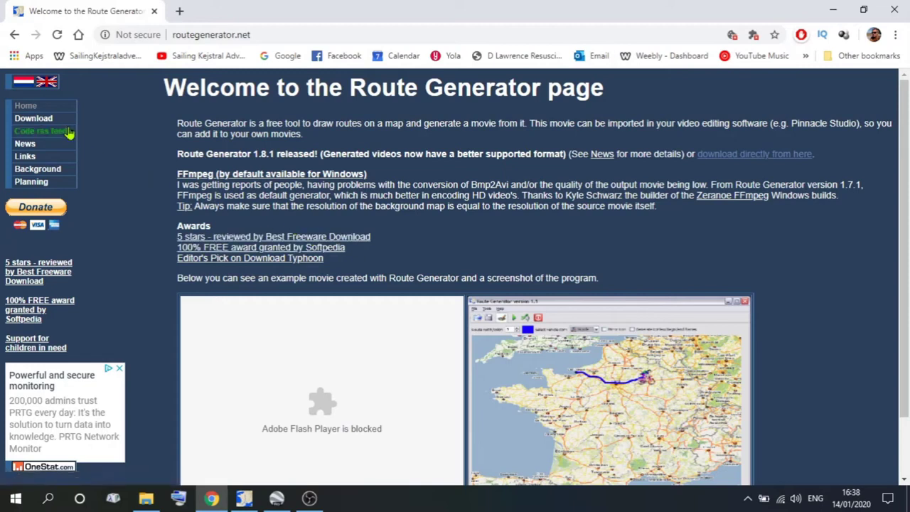
- Review the download page listing installers 1.8.1 and 1.9-alpha-5, then minimise Chrome
{"action": "left_click", "coordinate": [44, 120]}
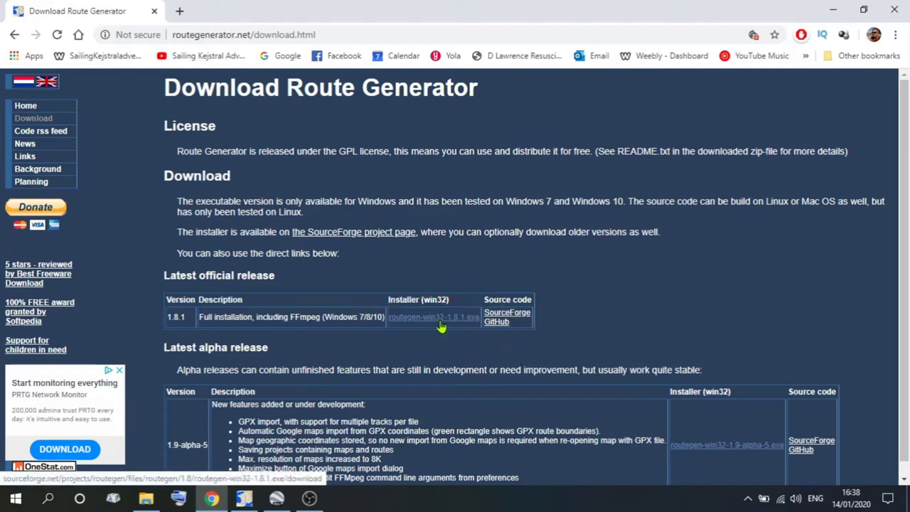
{"action": "left_click", "coordinate": [833, 10]}
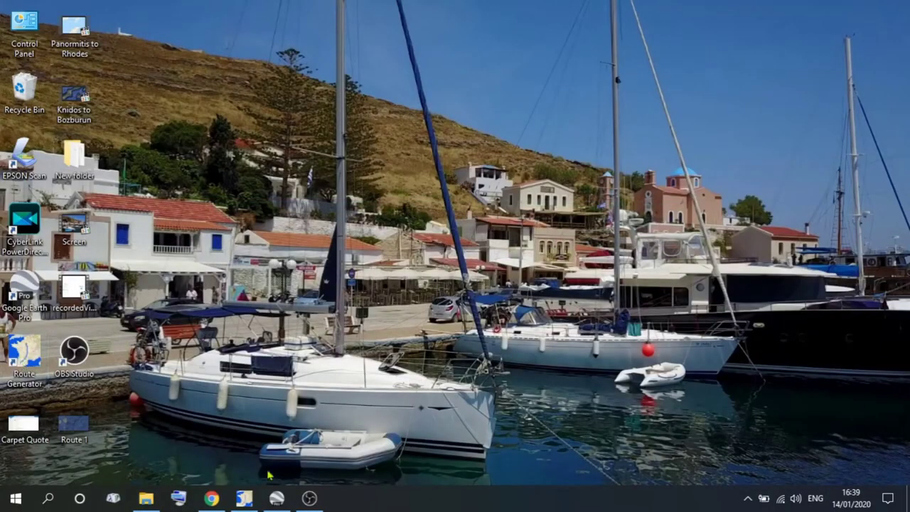
{"action": "left_click", "coordinate": [244, 499]}
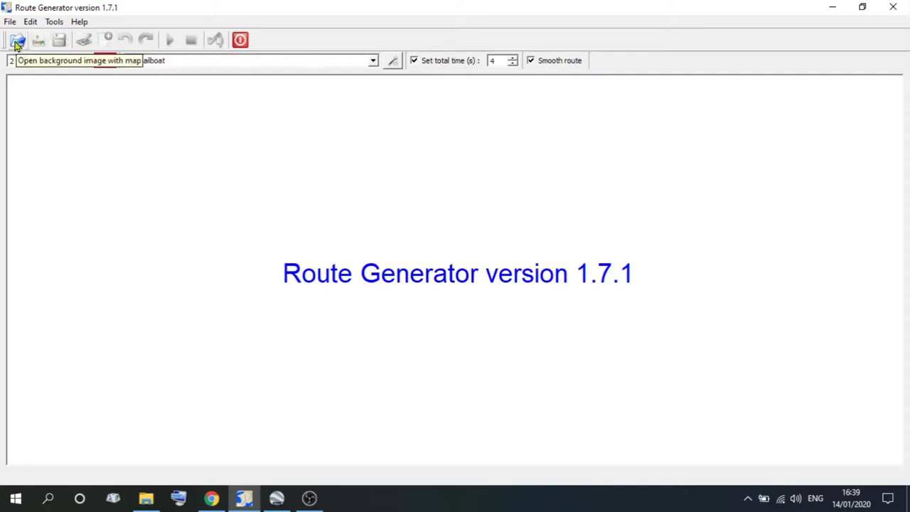
{"action": "left_click", "coordinate": [833, 7]}
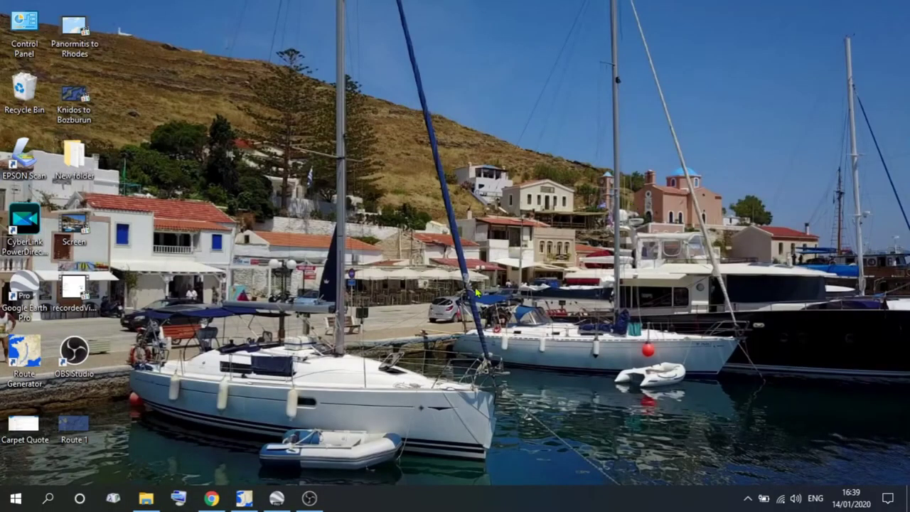
{"action": "mouse_move", "coordinate": [277, 502]}
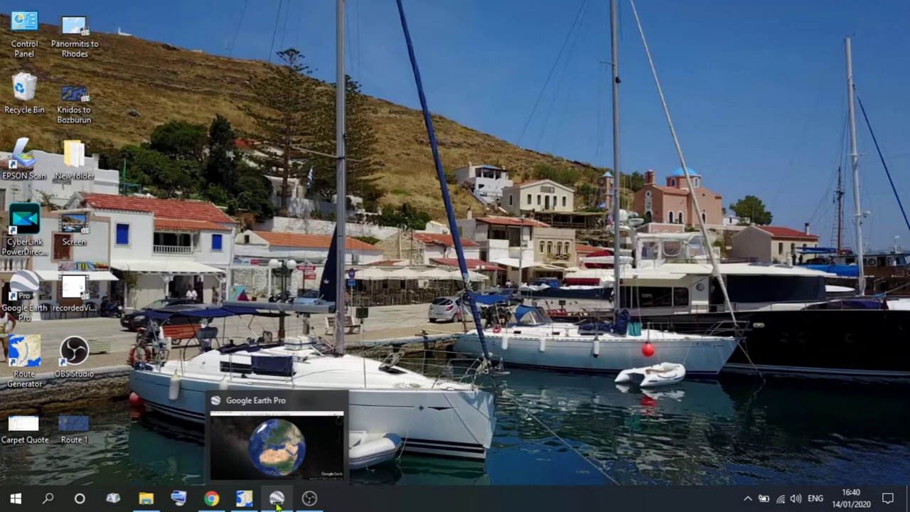
- Zoom Google Earth Pro into the Cyclades, framing Naxos, Donoussa and Amorgos, then open Windows search
{"action": "left_click", "coordinate": [277, 501]}
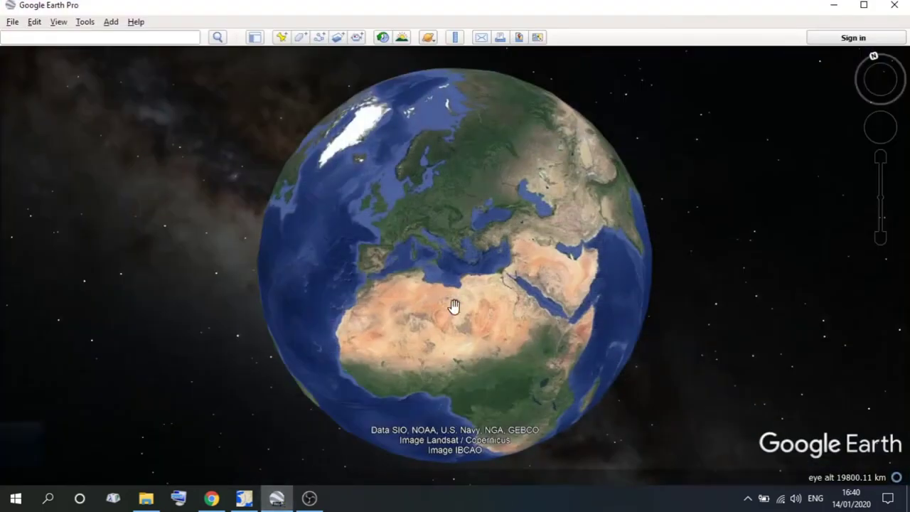
{"action": "scroll", "coordinate": [474, 248], "scroll_direction": "up", "scroll_amount": 1}
{"action": "scroll", "coordinate": [473, 248], "scroll_direction": "up", "scroll_amount": 5}
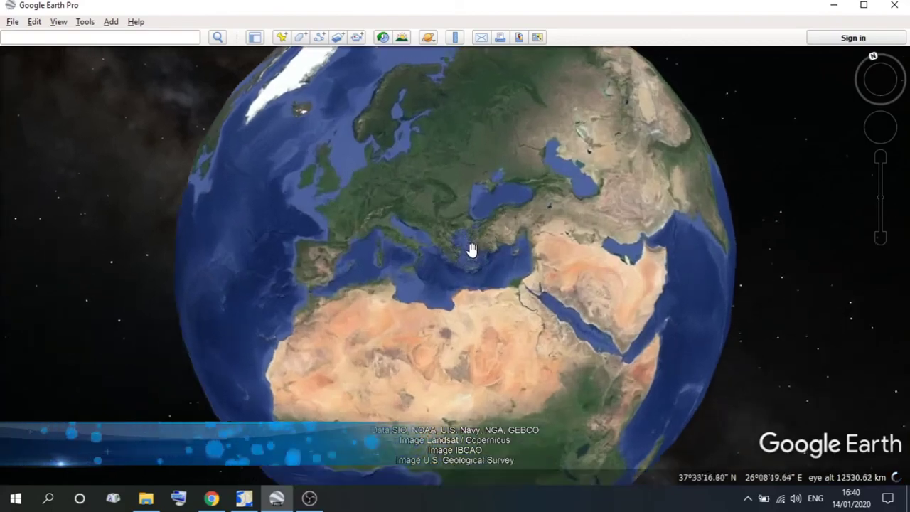
{"action": "scroll", "coordinate": [470, 251], "scroll_direction": "up", "scroll_amount": 4}
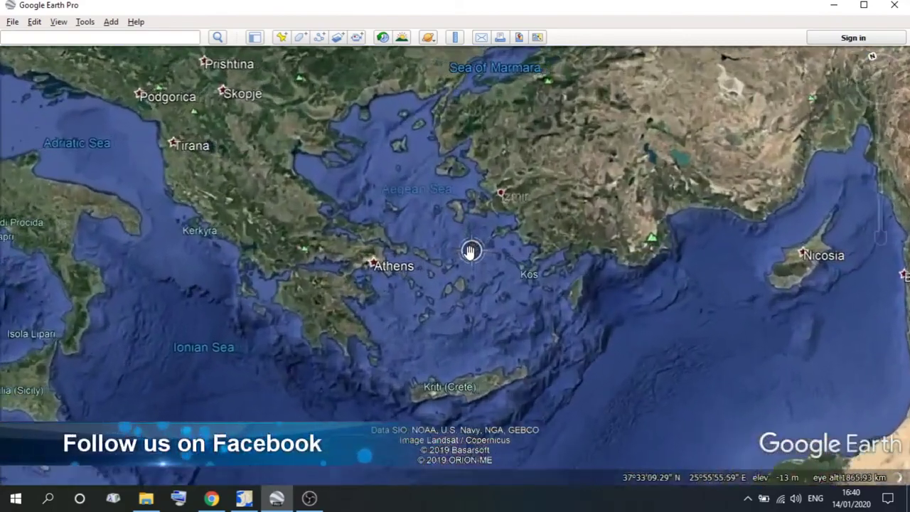
{"action": "scroll", "coordinate": [469, 252], "scroll_direction": "up", "scroll_amount": 1}
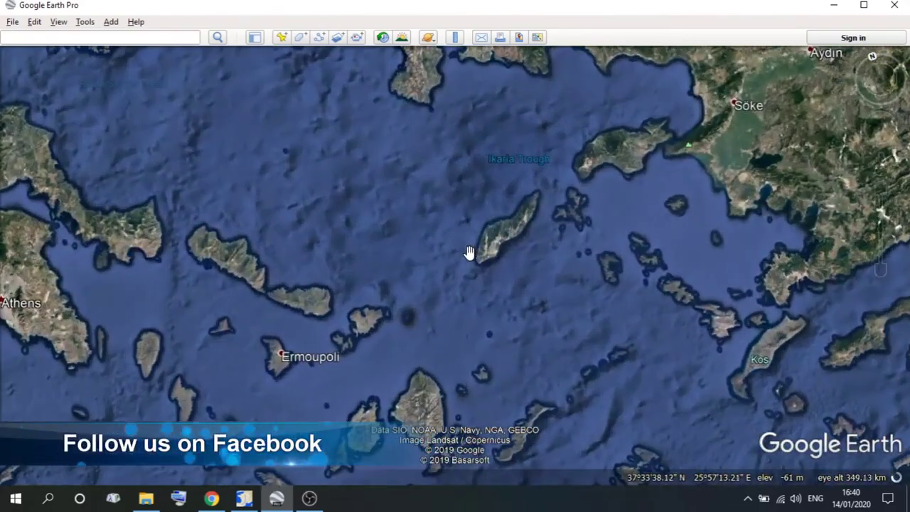
{"action": "left_click_drag", "start_coordinate": [465, 334], "coordinate": [367, 161]}
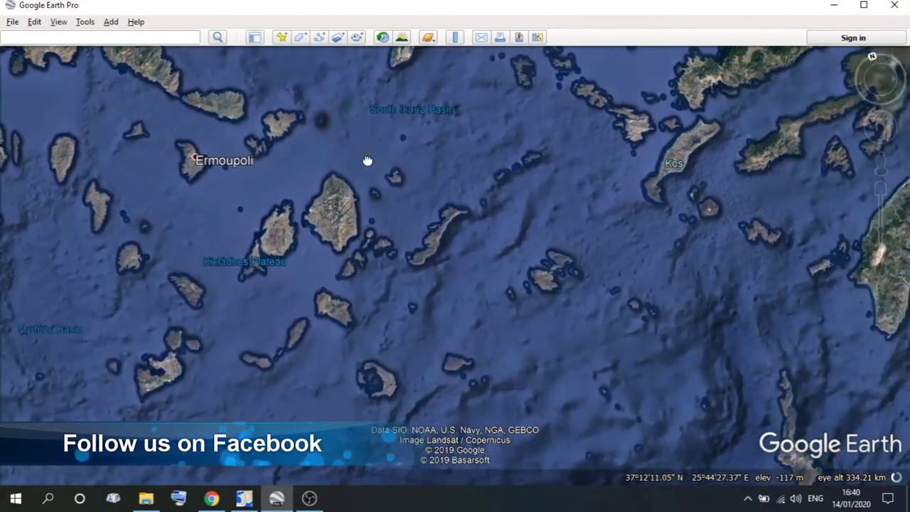
{"action": "scroll", "coordinate": [368, 190], "scroll_direction": "up", "scroll_amount": 2}
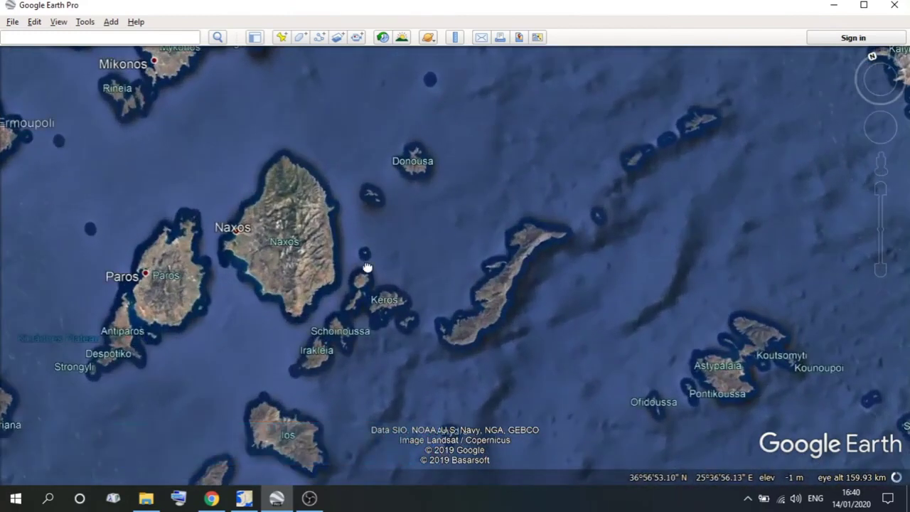
{"action": "left_click_drag", "start_coordinate": [367, 266], "coordinate": [354, 236]}
{"action": "scroll", "coordinate": [363, 235], "scroll_direction": "up", "scroll_amount": 1}
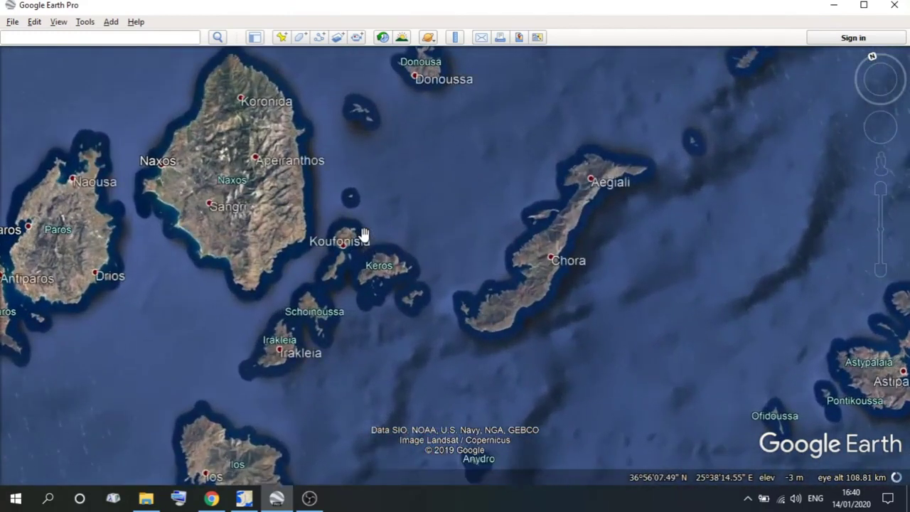
{"action": "left_click_drag", "start_coordinate": [398, 219], "coordinate": [403, 268]}
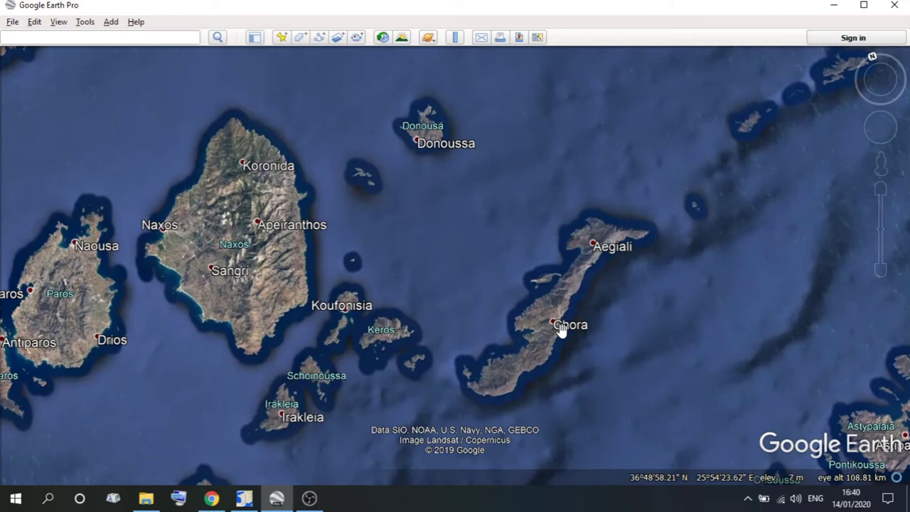
{"action": "left_click_drag", "start_coordinate": [561, 330], "coordinate": [581, 330]}
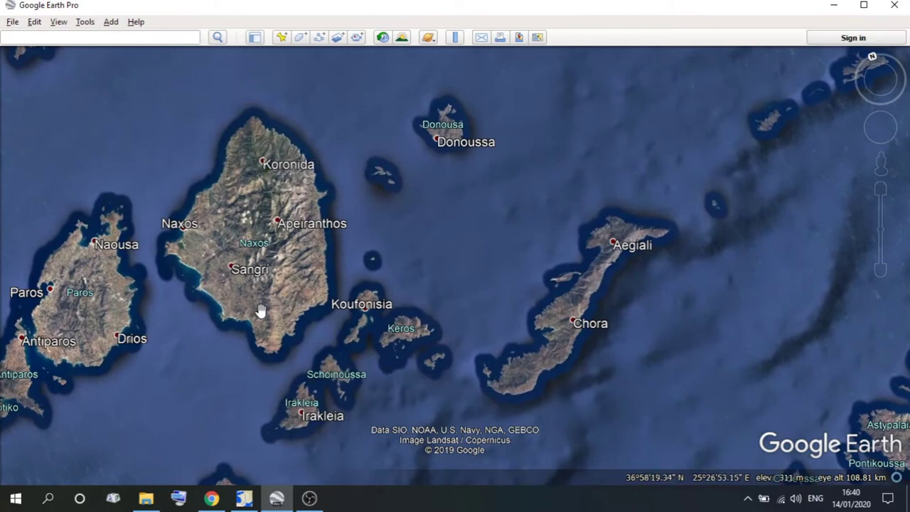
{"action": "left_click", "coordinate": [50, 499]}
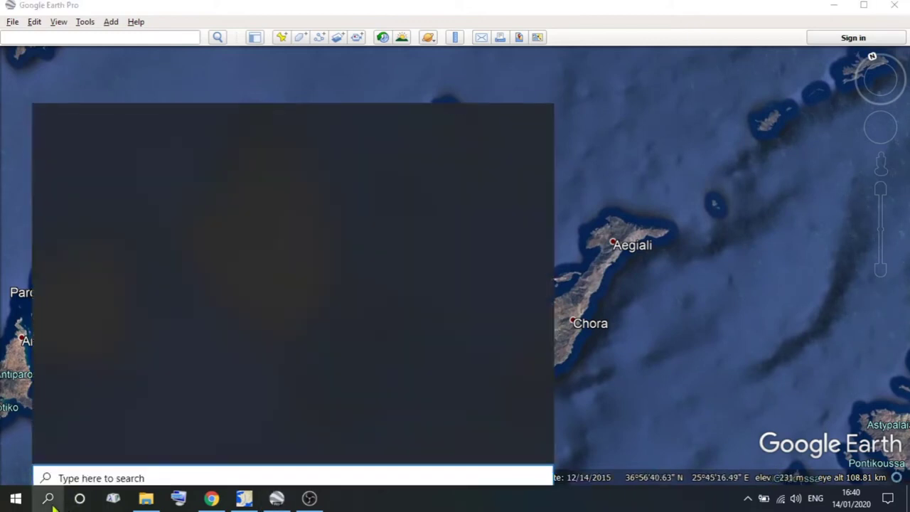
- Launch Snipping Tool and capture the map area from Naxos to Chora
{"action": "type", "text": "s"}
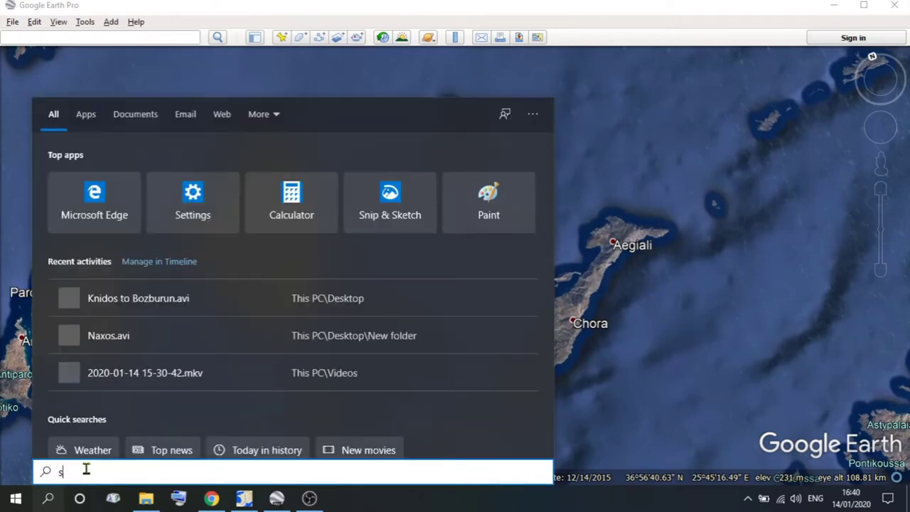
{"action": "type", "text": "ni"}
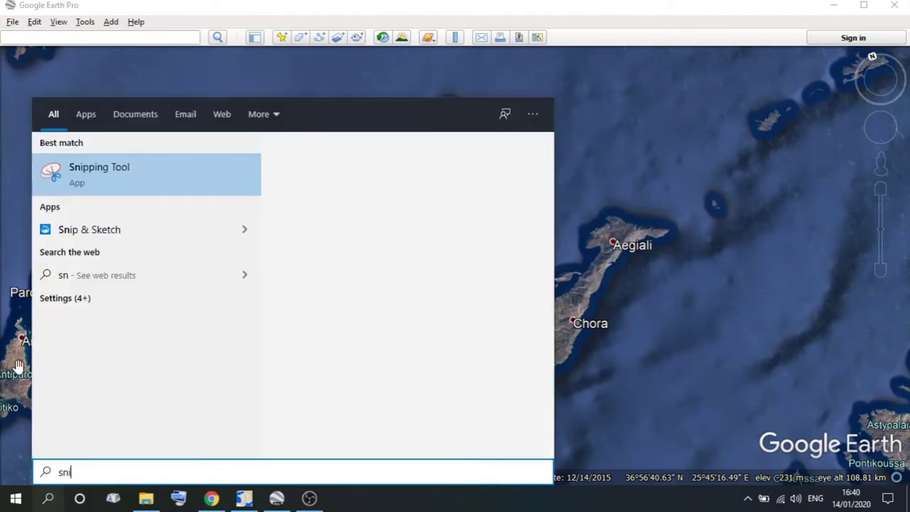
{"action": "left_click", "coordinate": [111, 176]}
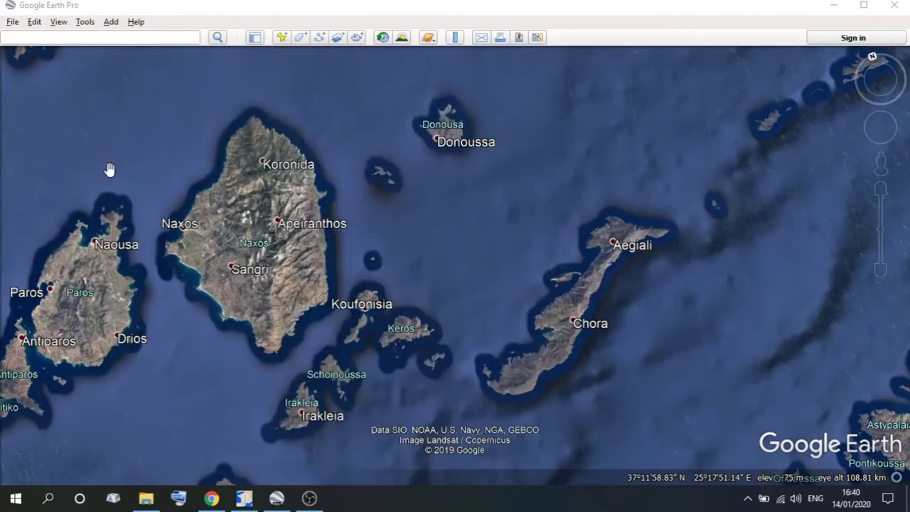
{"action": "left_click", "coordinate": [738, 34]}
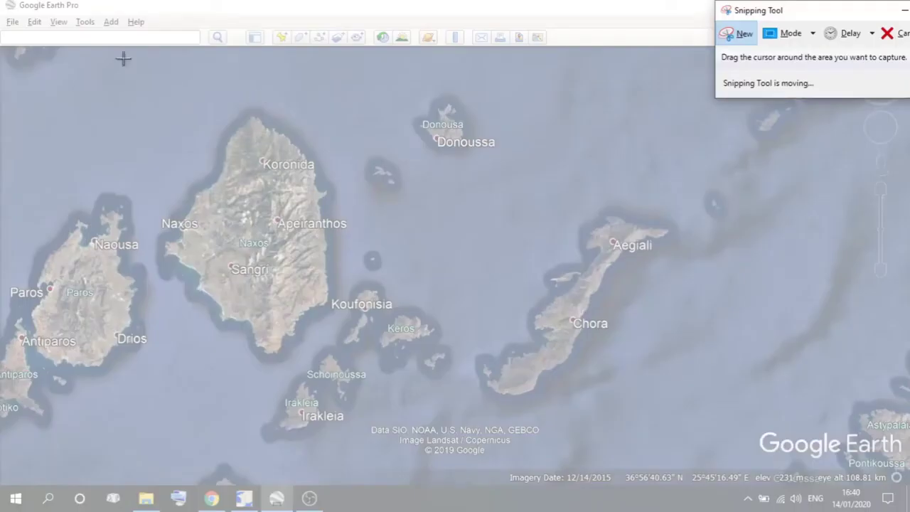
{"action": "left_click_drag", "start_coordinate": [119, 56], "coordinate": [706, 460]}
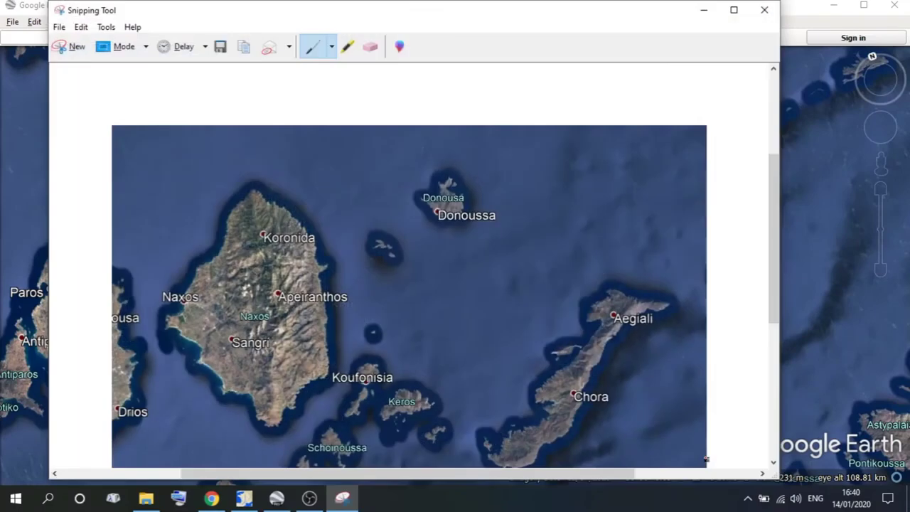
- Save the snip to the Desktop as Naxos and close Snipping Tool
{"action": "left_click", "coordinate": [221, 48]}
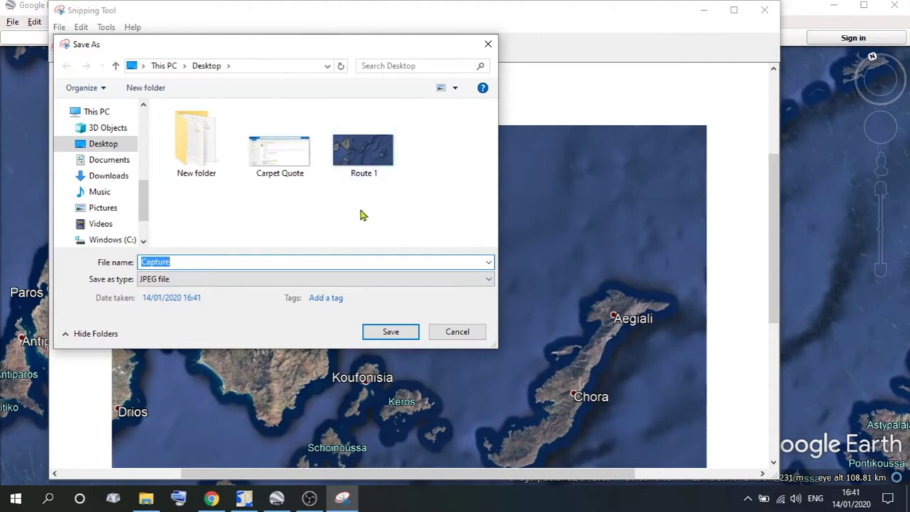
{"action": "left_click", "coordinate": [192, 263]}
{"action": "left_click_drag", "start_coordinate": [190, 262], "coordinate": [130, 264]}
{"action": "type", "text": "Naxos"}
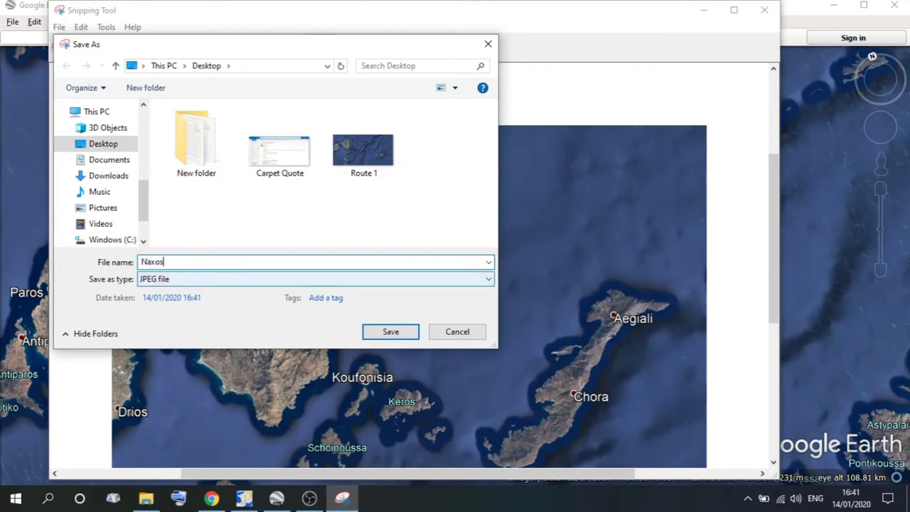
{"action": "left_click", "coordinate": [396, 331]}
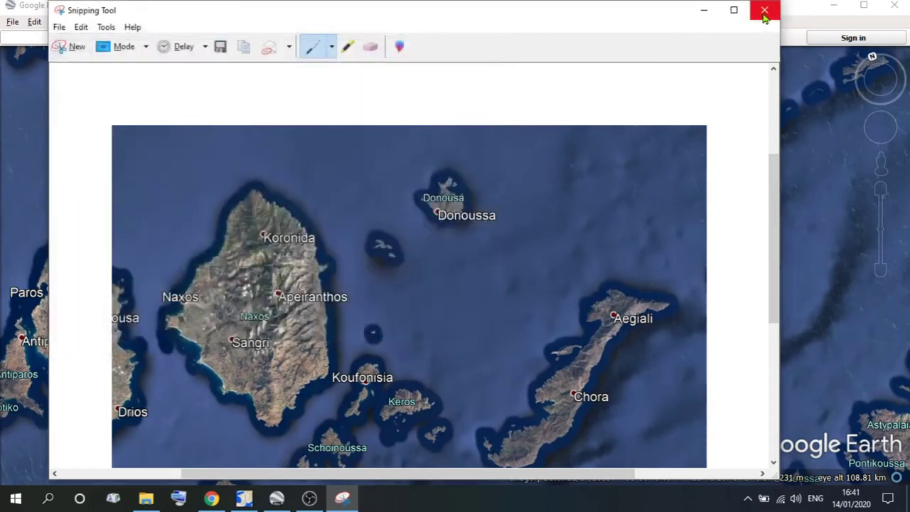
{"action": "left_click", "coordinate": [763, 11]}
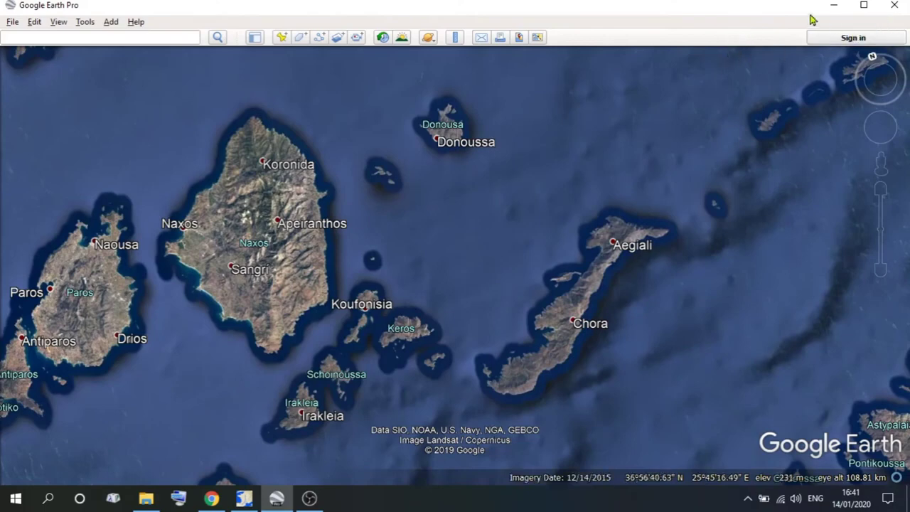
- Load the Naxos image as Route Generator's background map and switch on route drawing
{"action": "left_click", "coordinate": [833, 5]}
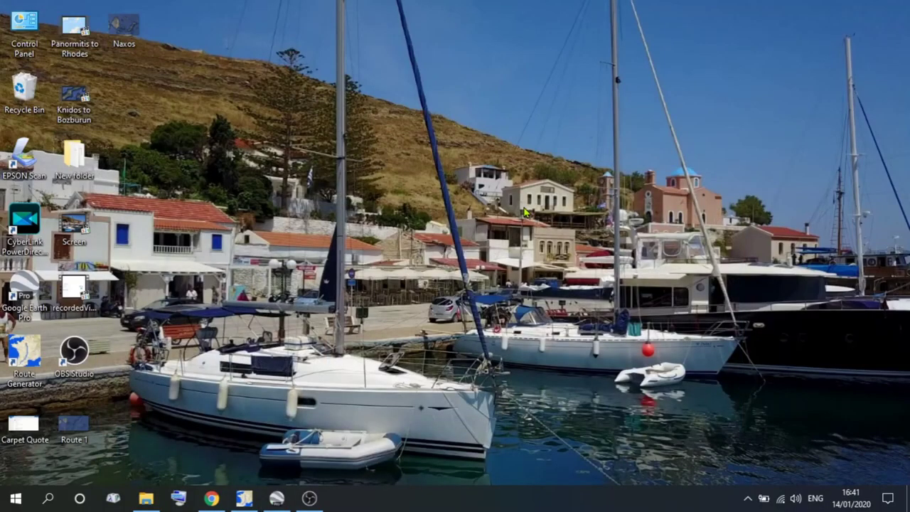
{"action": "left_click", "coordinate": [244, 498]}
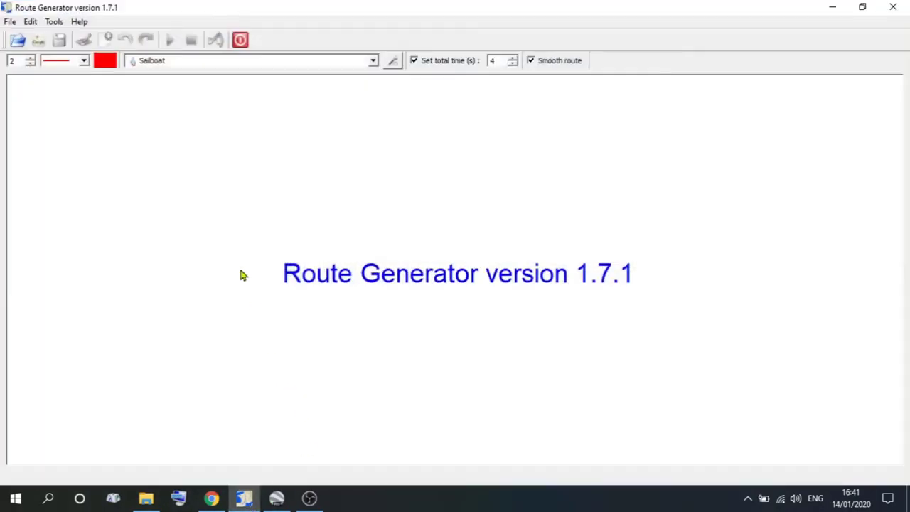
{"action": "left_click", "coordinate": [18, 41]}
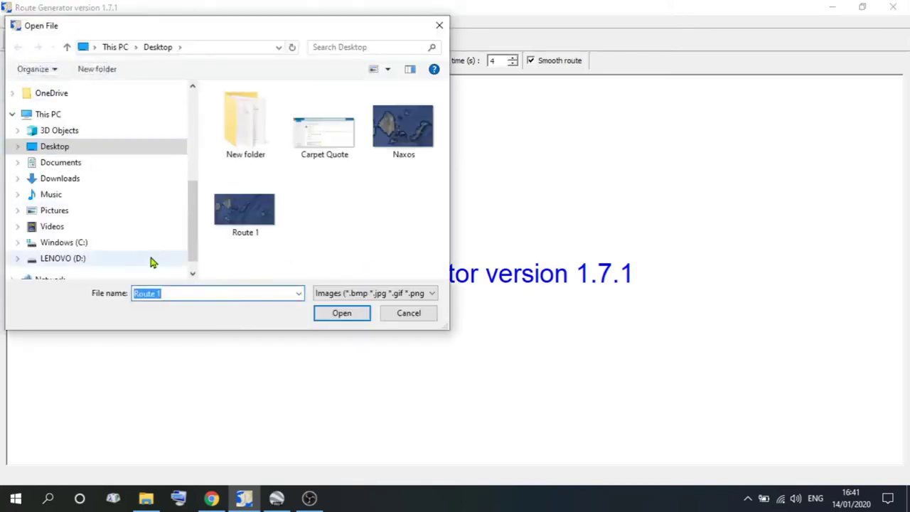
{"action": "left_click", "coordinate": [390, 127]}
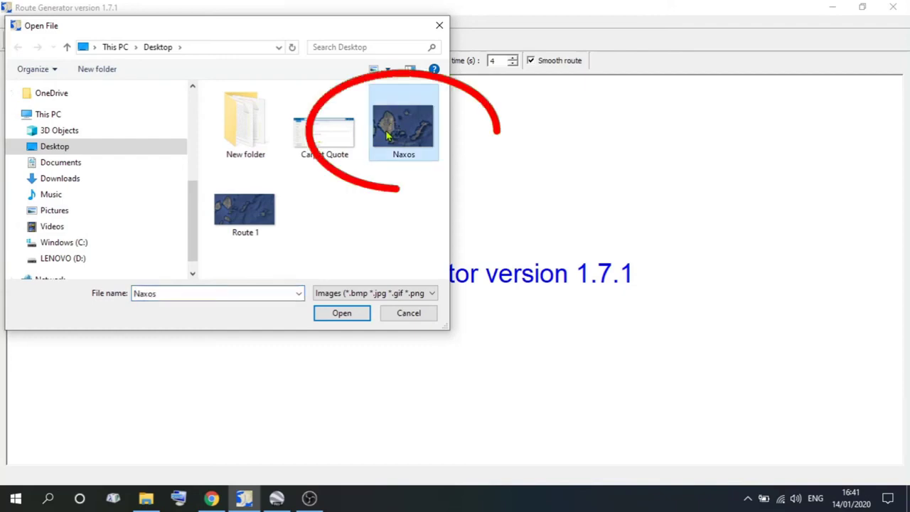
{"action": "left_click", "coordinate": [349, 315]}
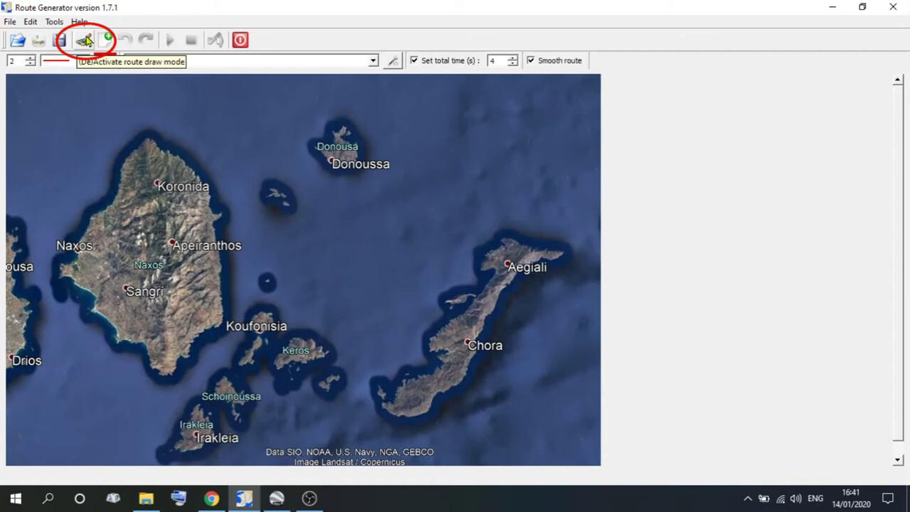
{"action": "left_click", "coordinate": [86, 41]}
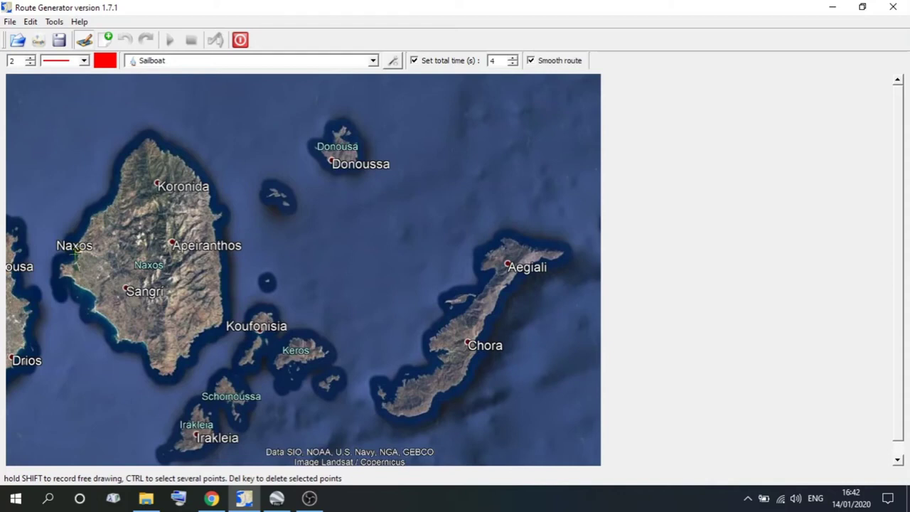
- Draw route points from Naxos down its west coast, around the southern tip, to Koufonisia
{"action": "left_click", "coordinate": [76, 247]}
{"action": "left_click", "coordinate": [55, 261]}
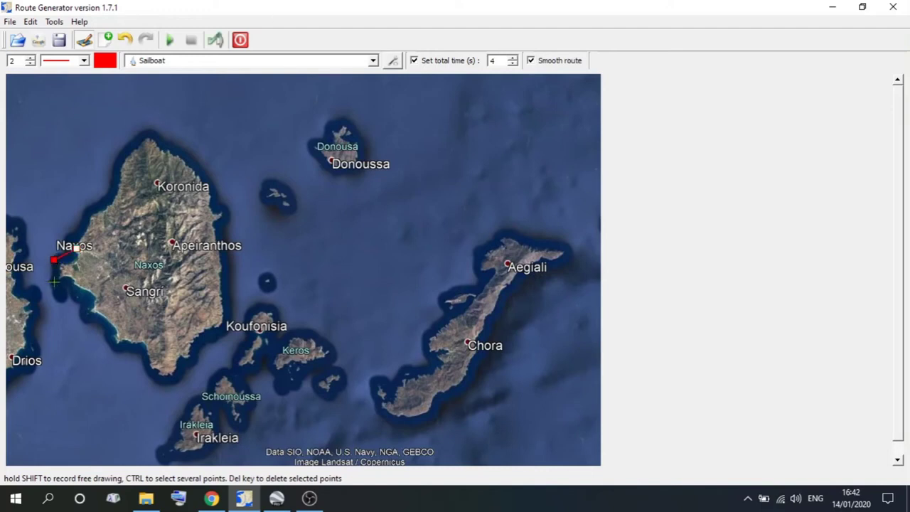
{"action": "left_click", "coordinate": [55, 281]}
{"action": "left_click", "coordinate": [109, 360]}
{"action": "left_click", "coordinate": [162, 394]}
{"action": "left_click", "coordinate": [211, 366]}
{"action": "left_click", "coordinate": [232, 324]}
{"action": "left_click", "coordinate": [253, 275]}
- Continue the route east across the sea, around Aegiali's north end, ending at Chora
{"action": "left_click", "coordinate": [286, 261]}
{"action": "left_click", "coordinate": [373, 257]}
{"action": "left_click", "coordinate": [471, 233]}
{"action": "left_click", "coordinate": [499, 224]}
{"action": "left_click", "coordinate": [573, 233]}
{"action": "left_click", "coordinate": [574, 261]}
{"action": "left_click", "coordinate": [551, 285]}
{"action": "left_click", "coordinate": [496, 331]}
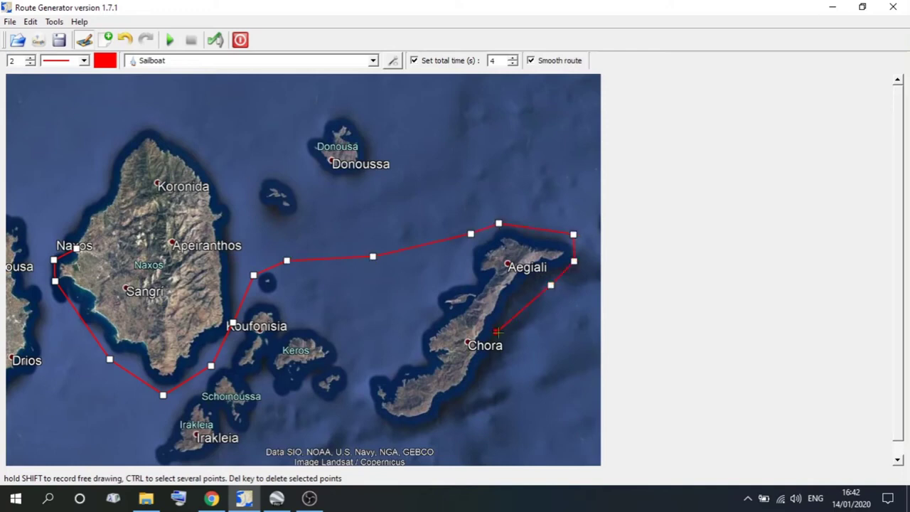
{"action": "left_click", "coordinate": [468, 341]}
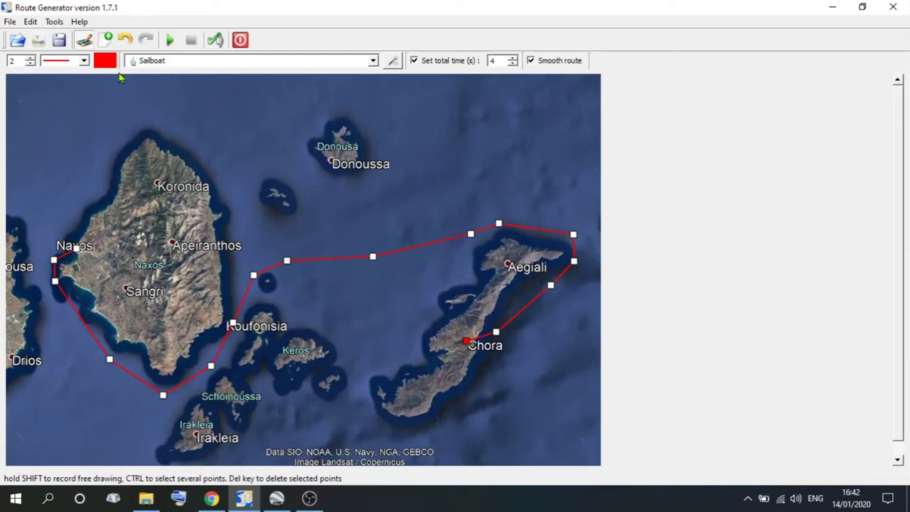
- Play a preview of the Naxos-to-Chora route animation
{"action": "left_click", "coordinate": [169, 41]}
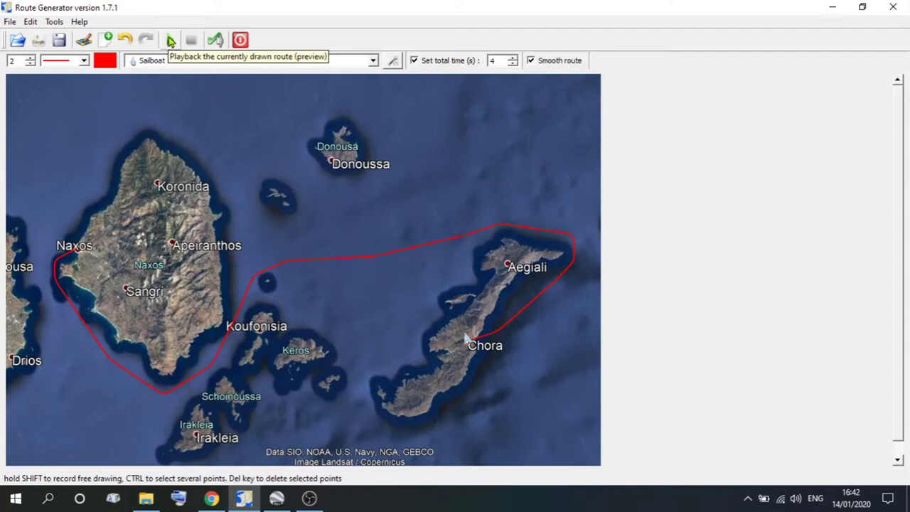
- Change the route line colour from red to yellow
{"action": "left_click", "coordinate": [105, 62]}
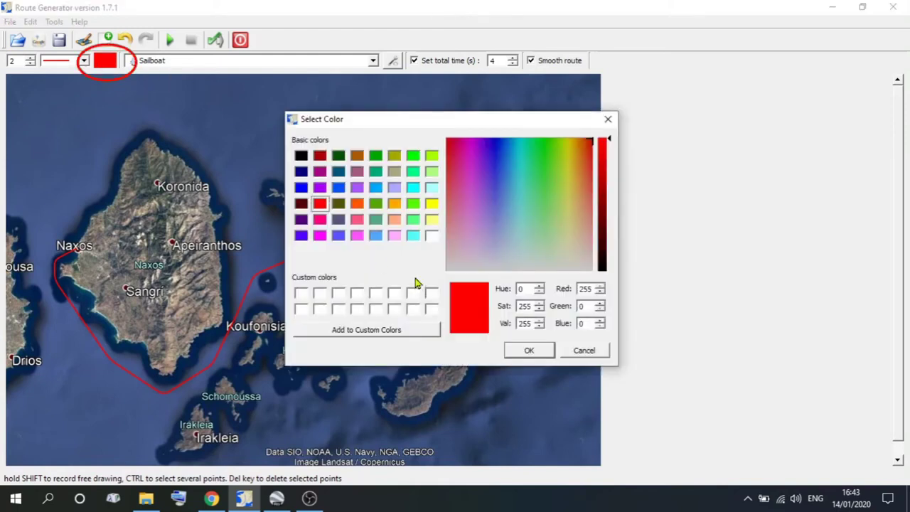
{"action": "left_click", "coordinate": [432, 204]}
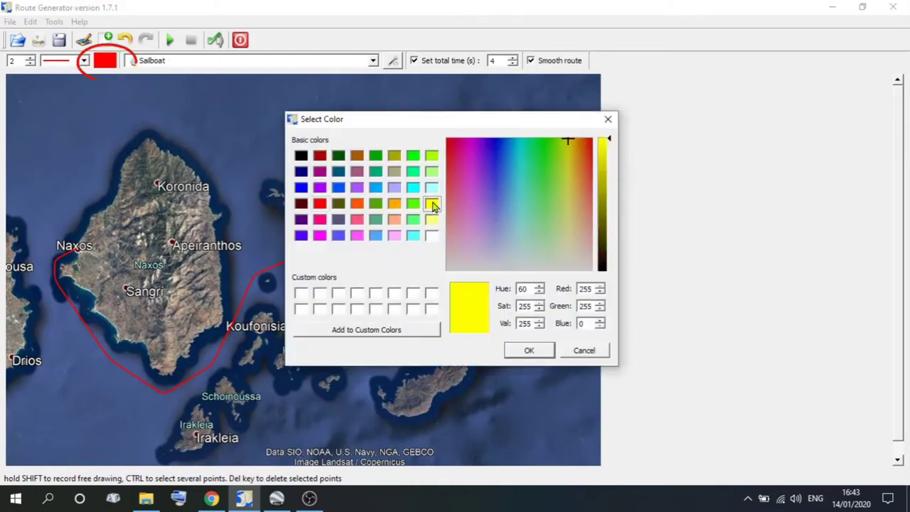
{"action": "left_click", "coordinate": [523, 353]}
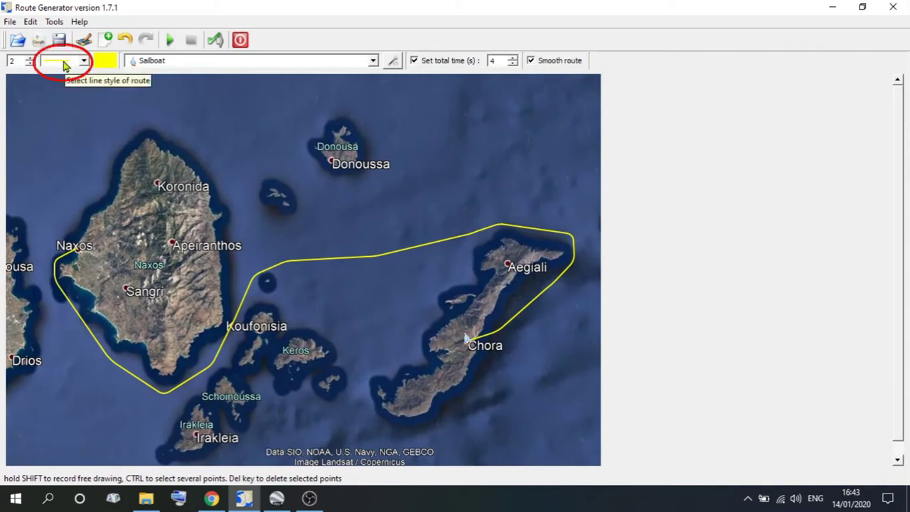
- Try dotted and dash-dot line styles, then return the route to a solid line
{"action": "left_click", "coordinate": [85, 63]}
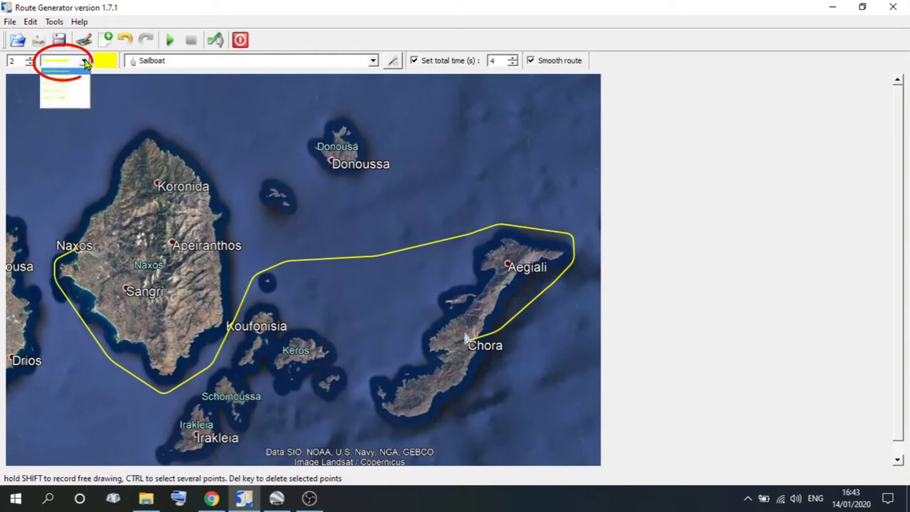
{"action": "left_click", "coordinate": [61, 90]}
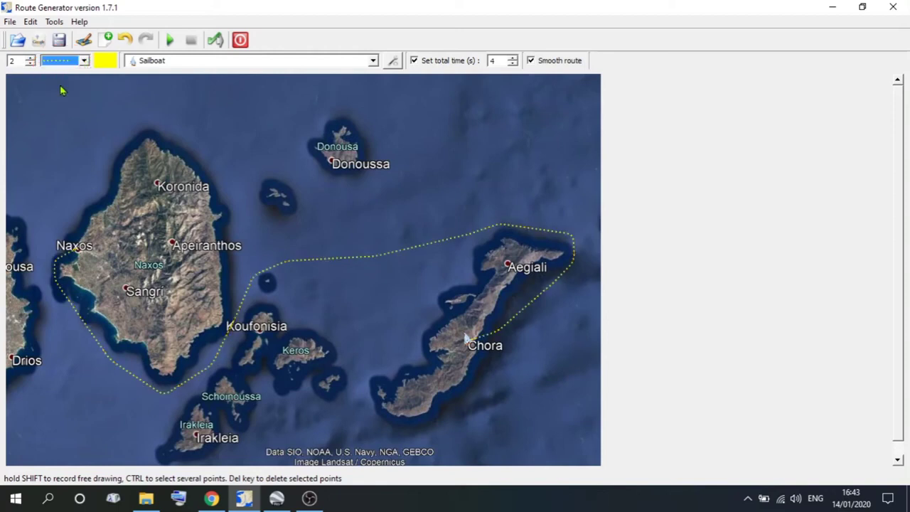
{"action": "left_click", "coordinate": [84, 60]}
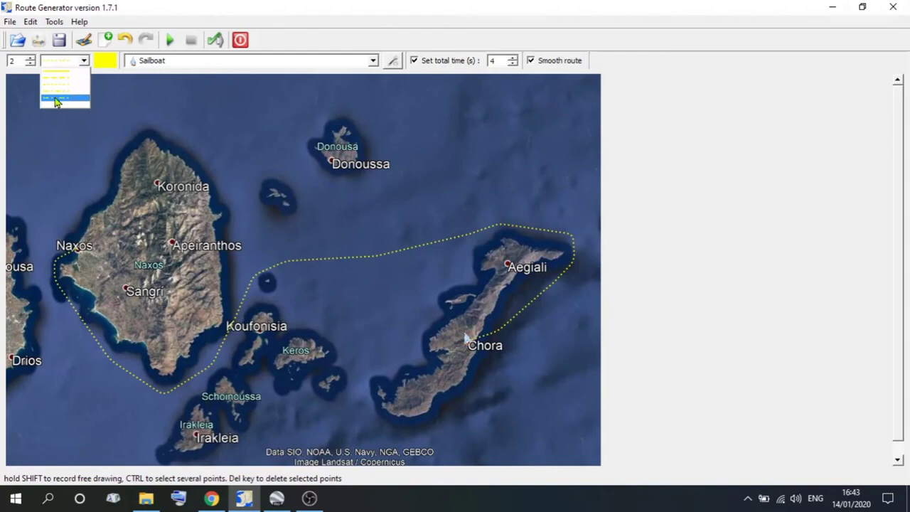
{"action": "left_click", "coordinate": [57, 98]}
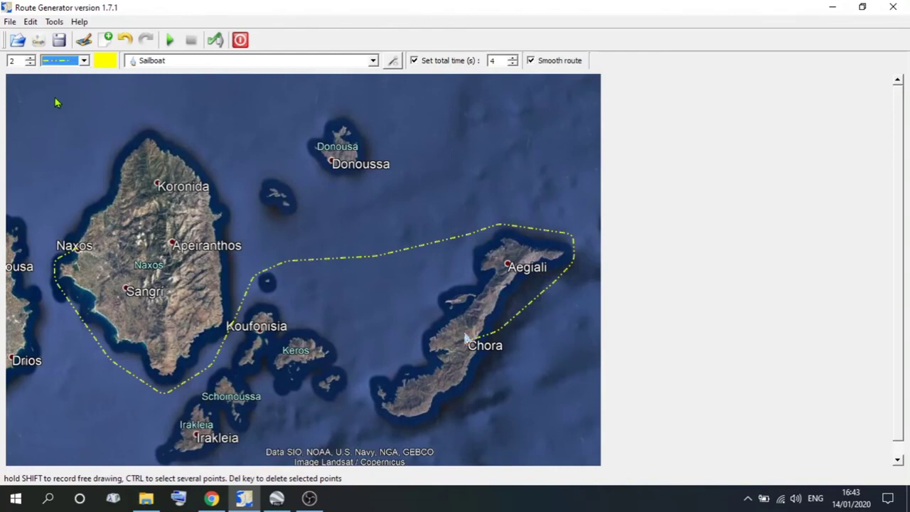
{"action": "left_click", "coordinate": [84, 61]}
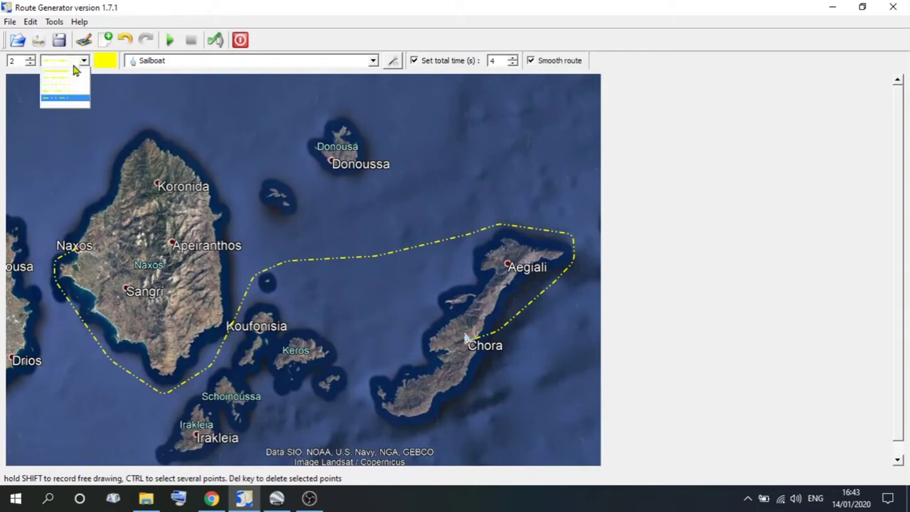
{"action": "left_click", "coordinate": [67, 72]}
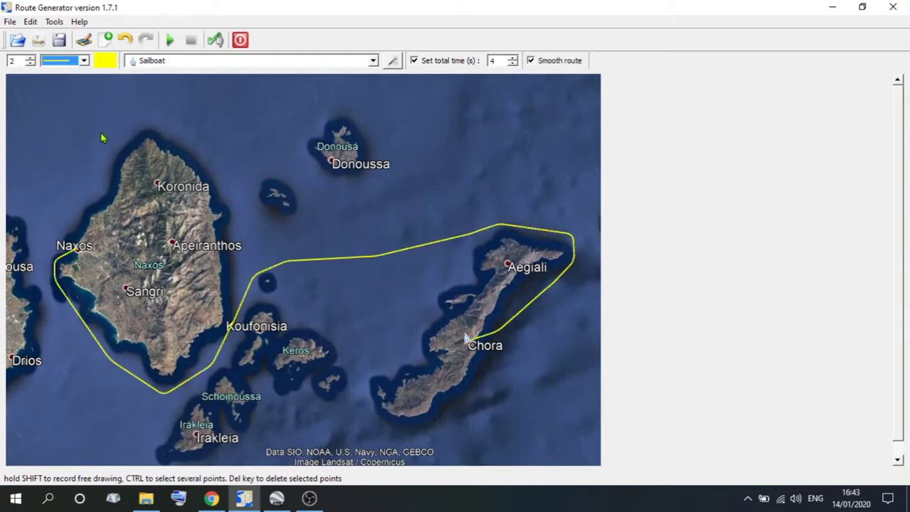
- Thicken the yellow line four steps, then thin it back to its original width
{"action": "left_click", "coordinate": [30, 62]}
{"action": "left_click", "coordinate": [31, 62]}
{"action": "left_click", "coordinate": [30, 62]}
{"action": "left_click", "coordinate": [30, 62]}
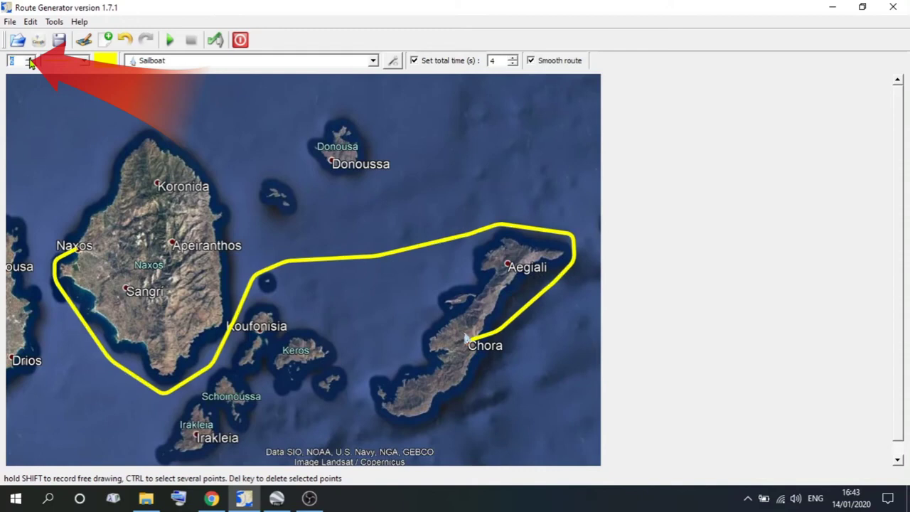
{"action": "left_click", "coordinate": [30, 65]}
{"action": "left_click", "coordinate": [30, 65]}
{"action": "left_click", "coordinate": [31, 65]}
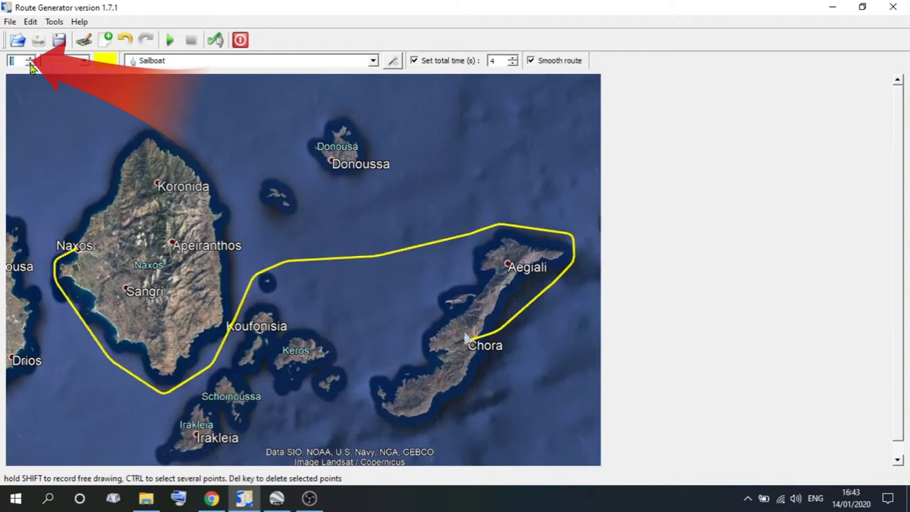
{"action": "left_click", "coordinate": [30, 65]}
{"action": "left_click", "coordinate": [30, 66]}
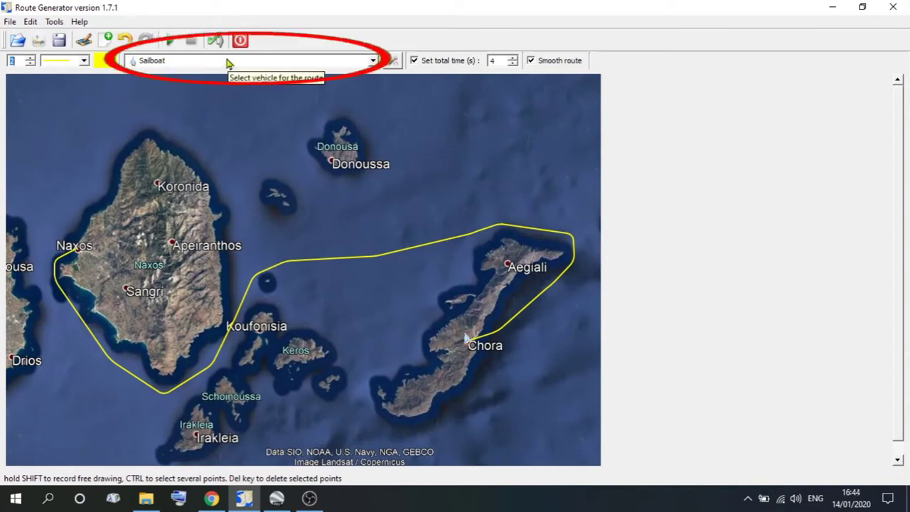
- In Vehicle Settings, replace the sailboat with the crying-laughing emoji at size 20
{"action": "left_click", "coordinate": [374, 62]}
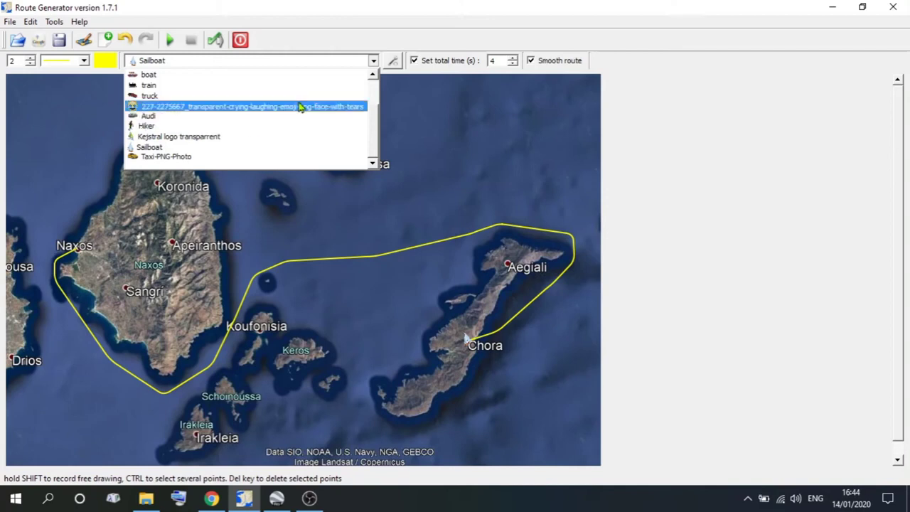
{"action": "left_click", "coordinate": [341, 64]}
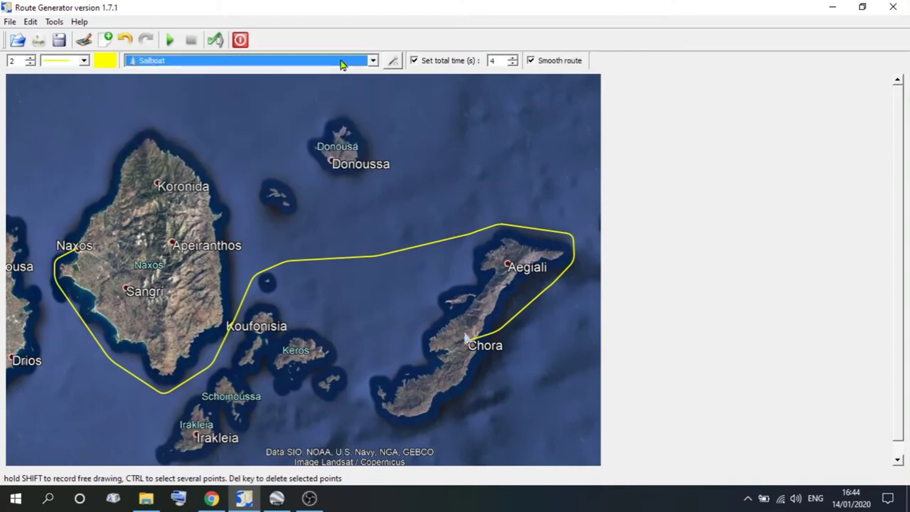
{"action": "left_click", "coordinate": [396, 64]}
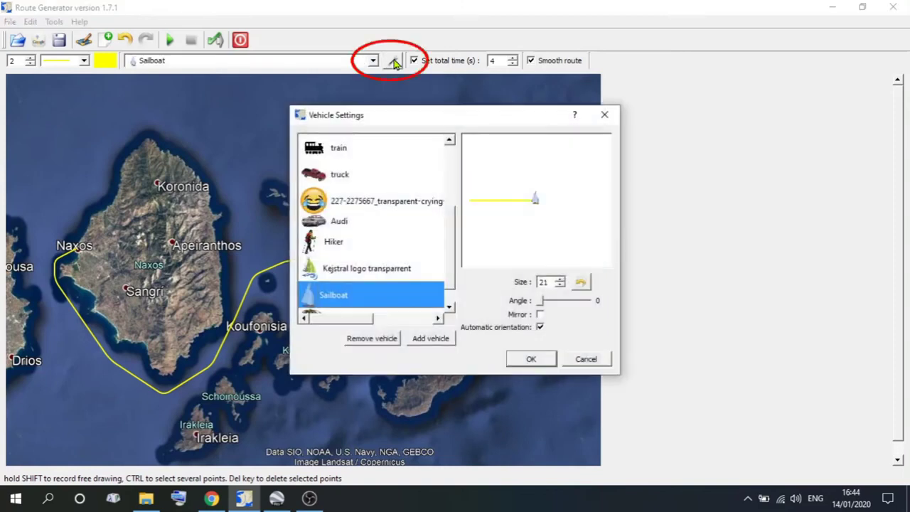
{"action": "mouse_move", "coordinate": [454, 234]}
{"action": "left_mouse_down"}
{"action": "mouse_move", "coordinate": [455, 152]}
{"action": "mouse_move", "coordinate": [454, 241]}
{"action": "left_mouse_up"}
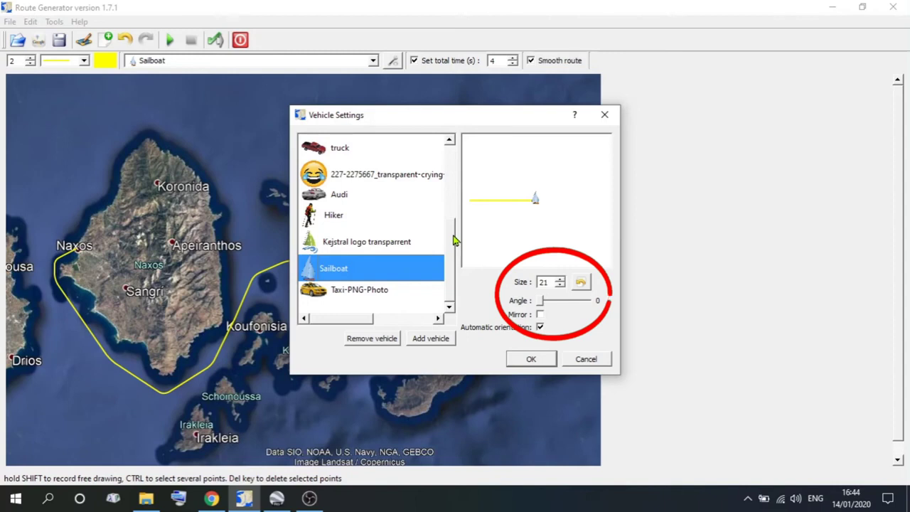
{"action": "left_click", "coordinate": [339, 178]}
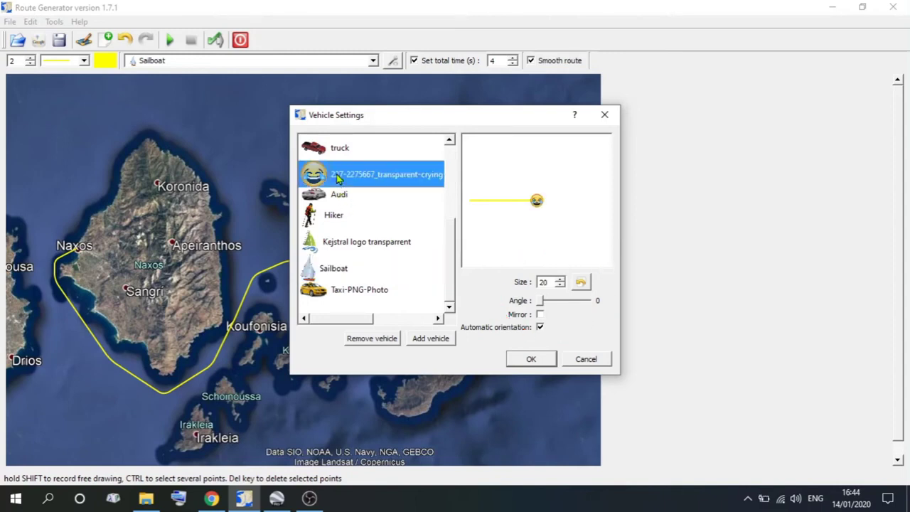
{"action": "left_click_drag", "start_coordinate": [561, 281], "coordinate": [560, 287]}
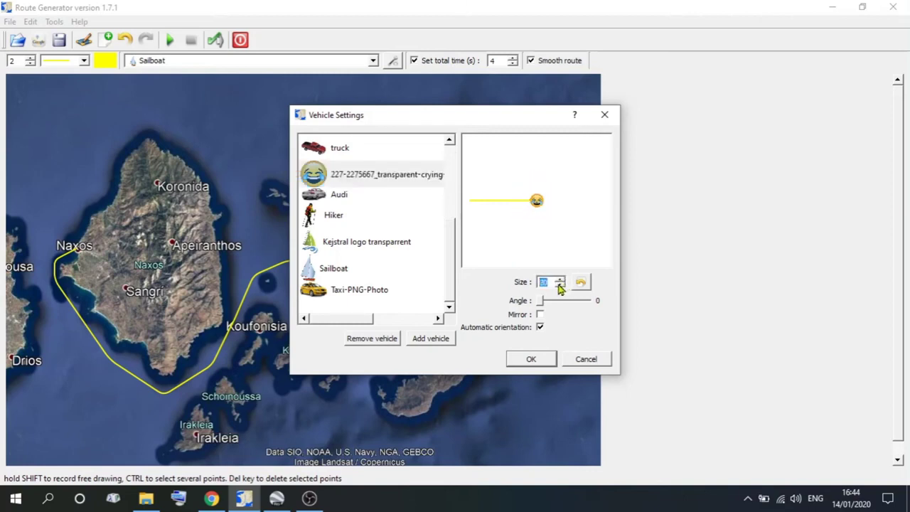
{"action": "left_click", "coordinate": [527, 360]}
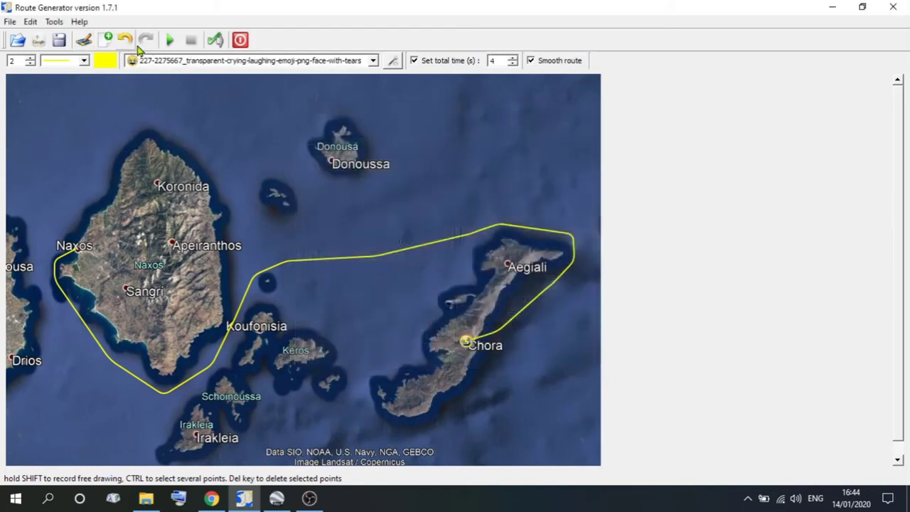
- Replay the route animation and open Vehicle Settings to begin adding a custom vehicle
{"action": "left_click", "coordinate": [170, 40]}
{"action": "left_click", "coordinate": [393, 63]}
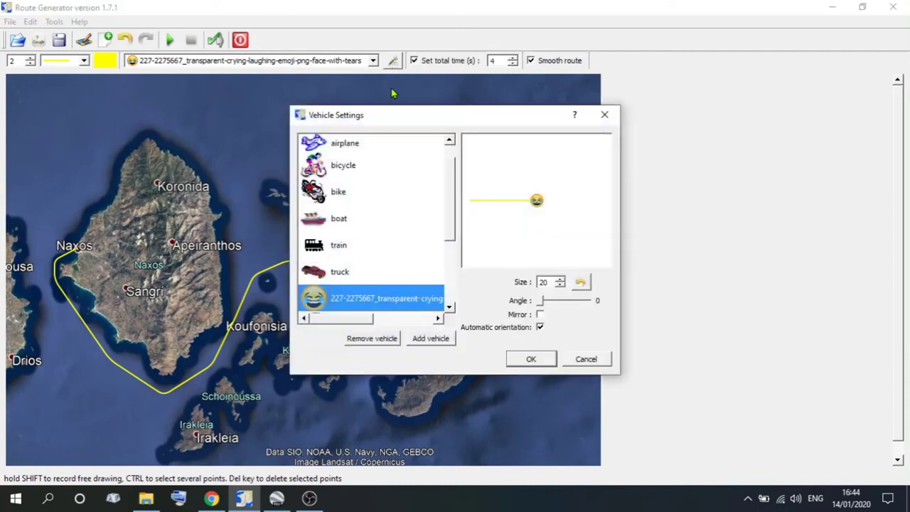
{"action": "left_click_drag", "start_coordinate": [449, 191], "coordinate": [441, 283]}
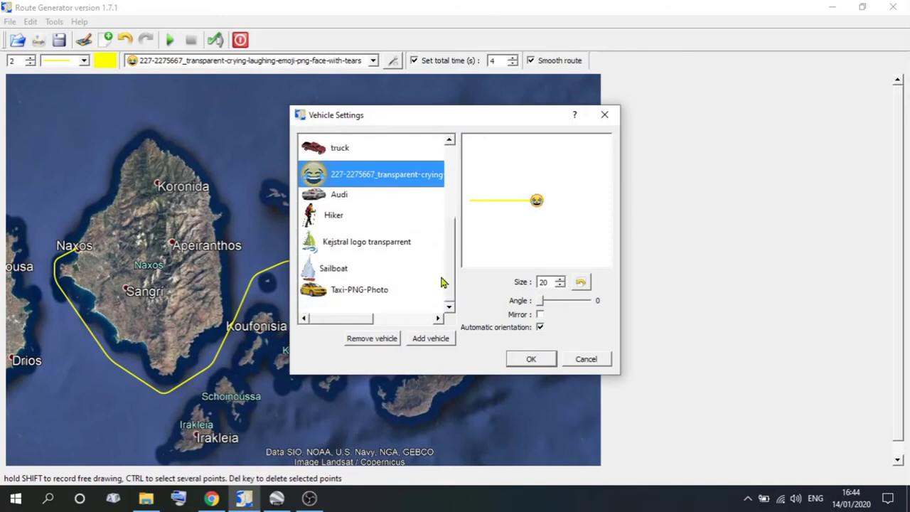
{"action": "left_click", "coordinate": [430, 338]}
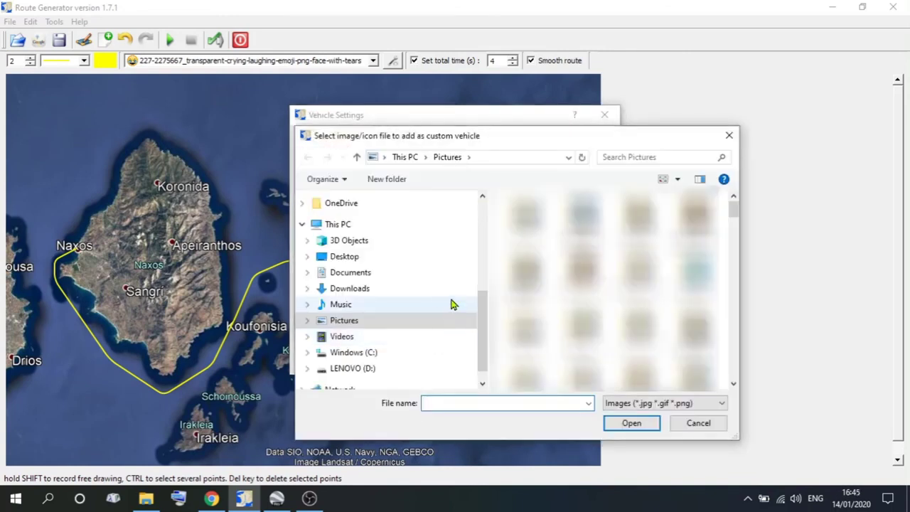
{"action": "left_click_drag", "start_coordinate": [484, 315], "coordinate": [483, 273]}
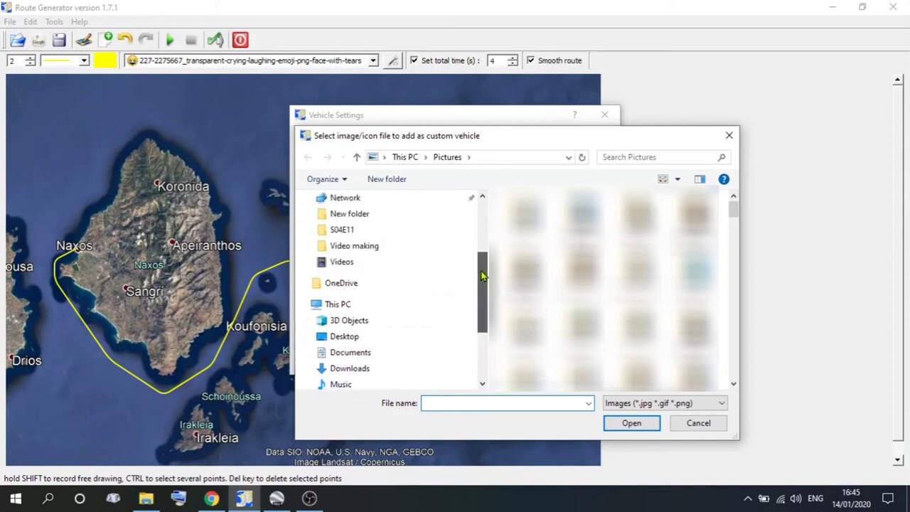
{"action": "key", "text": "Escape"}
- Add the 'shopping trolly' image from Pictures > PNG's > Video making as a vehicle
{"action": "left_click", "coordinate": [421, 339]}
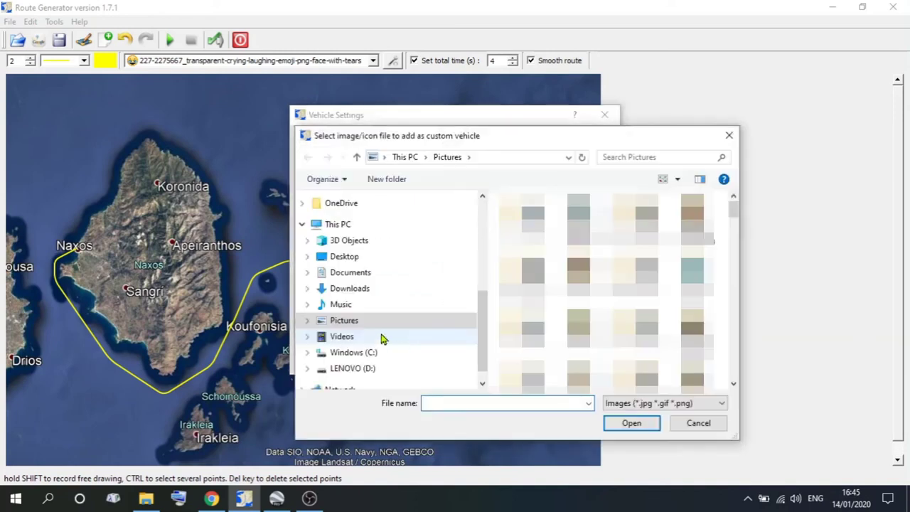
{"action": "left_click", "coordinate": [307, 320]}
{"action": "left_click_drag", "start_coordinate": [486, 244], "coordinate": [486, 335]}
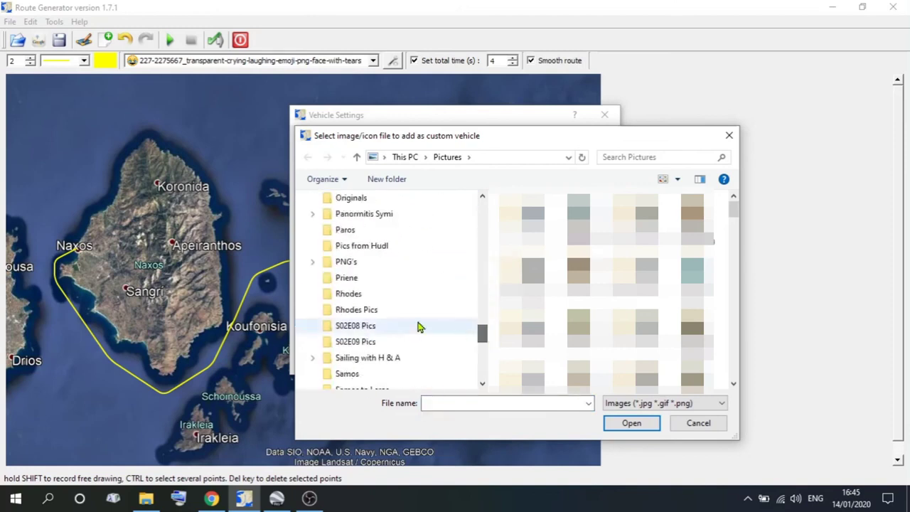
{"action": "left_click", "coordinate": [314, 263]}
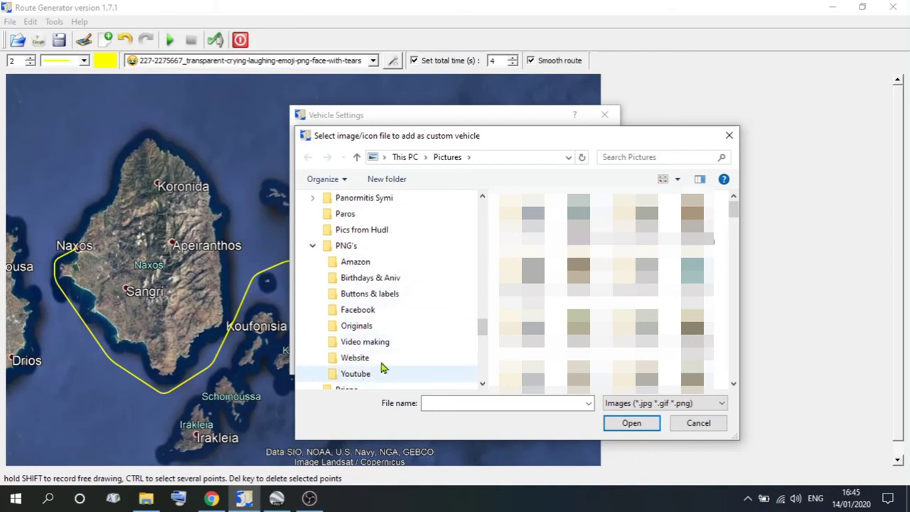
{"action": "left_click", "coordinate": [369, 344]}
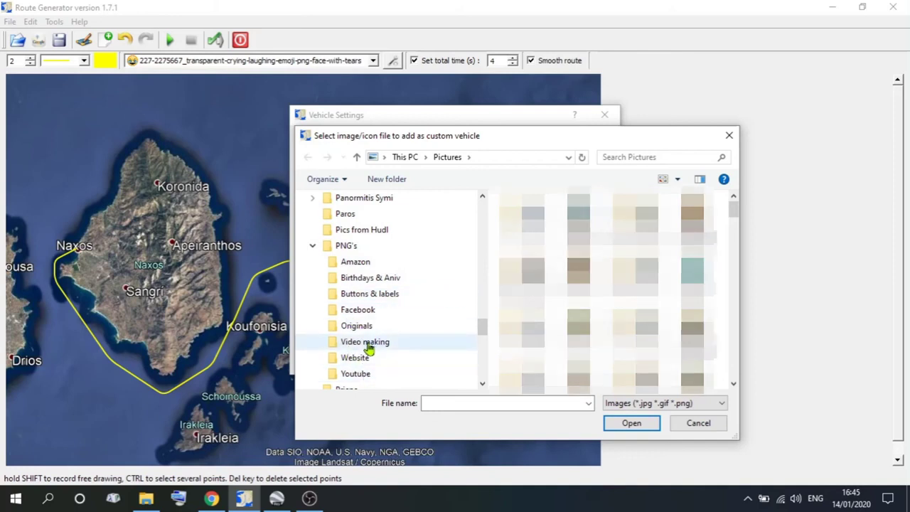
{"action": "left_click_drag", "start_coordinate": [736, 214], "coordinate": [740, 345]}
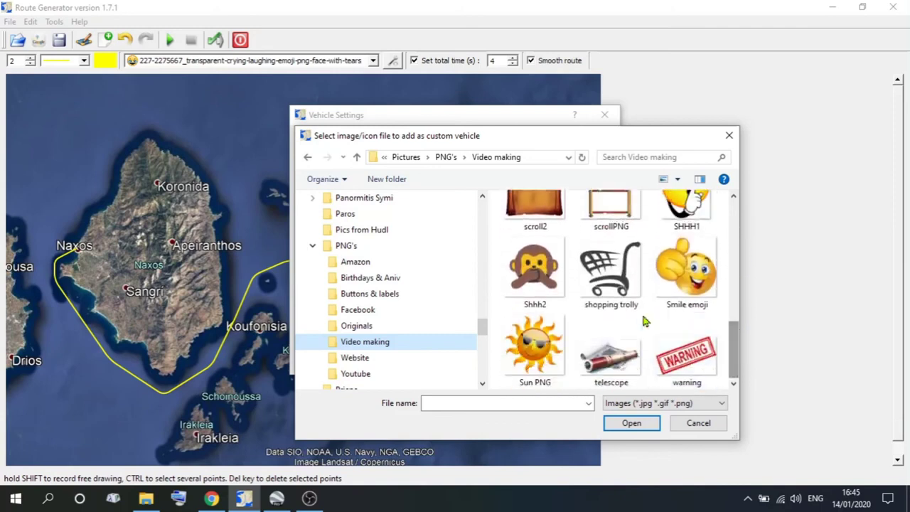
{"action": "left_click", "coordinate": [612, 274]}
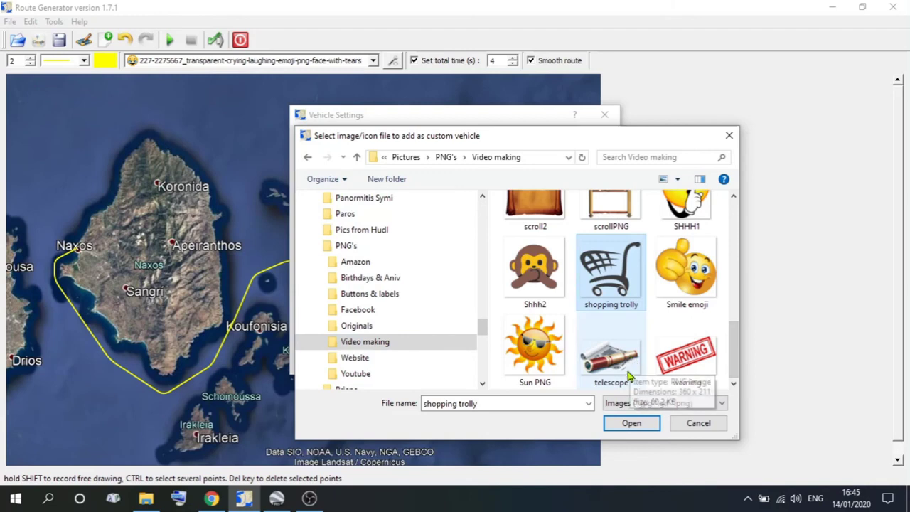
{"action": "left_click", "coordinate": [635, 424]}
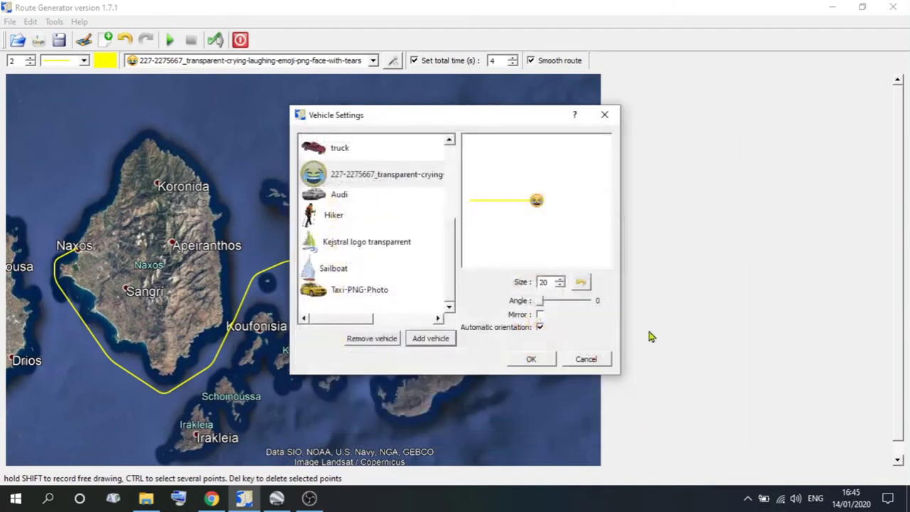
- Choose the shopping trolly at size 30 as the route's vehicle
{"action": "left_click_drag", "start_coordinate": [455, 229], "coordinate": [452, 269]}
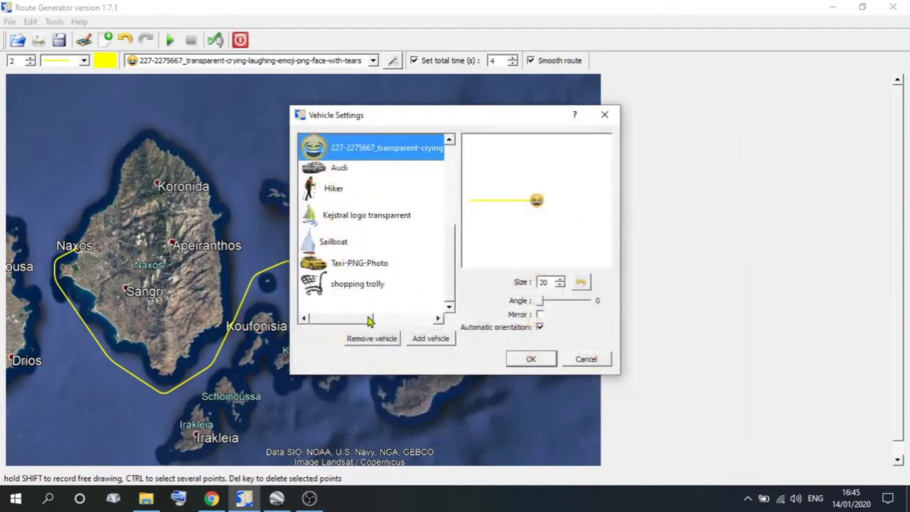
{"action": "left_click", "coordinate": [323, 290]}
{"action": "left_click_drag", "start_coordinate": [561, 286], "coordinate": [561, 287]}
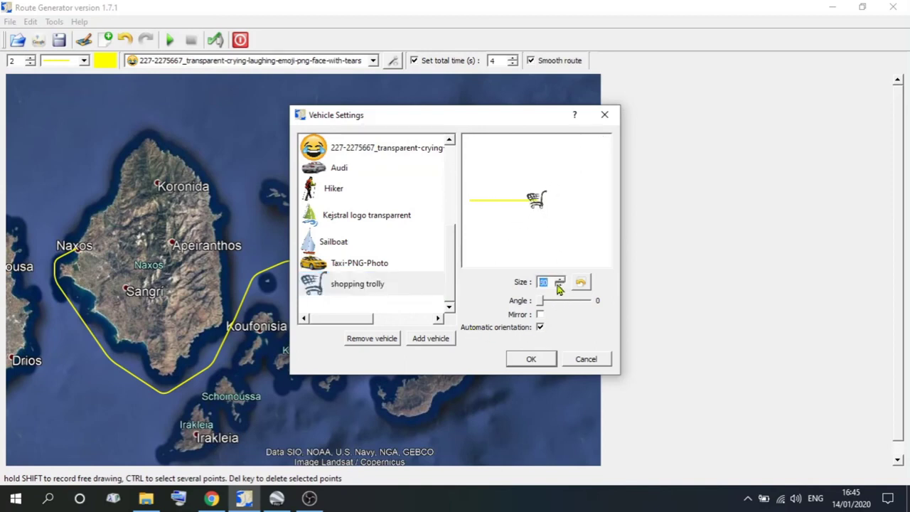
{"action": "left_click", "coordinate": [537, 361]}
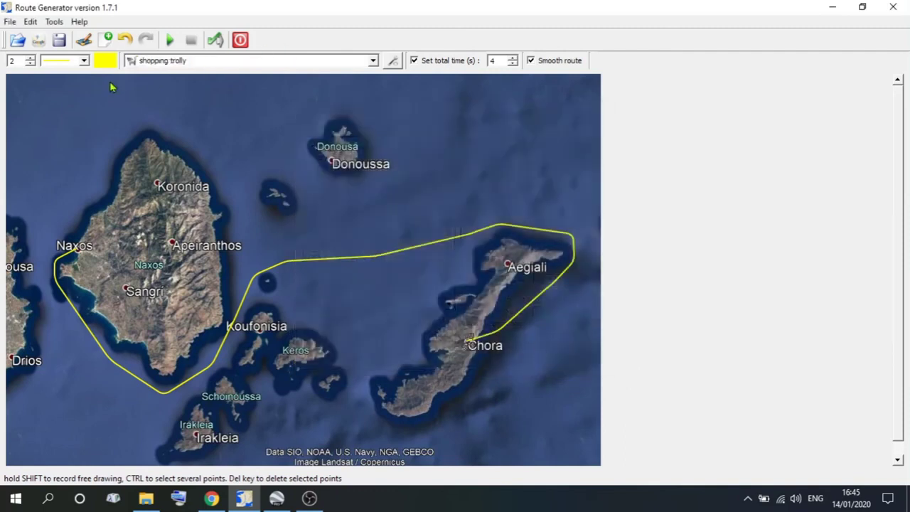
- Play the trolley animation, then preview the Sailboat in Vehicle Settings
{"action": "left_click", "coordinate": [169, 41]}
{"action": "left_click", "coordinate": [392, 62]}
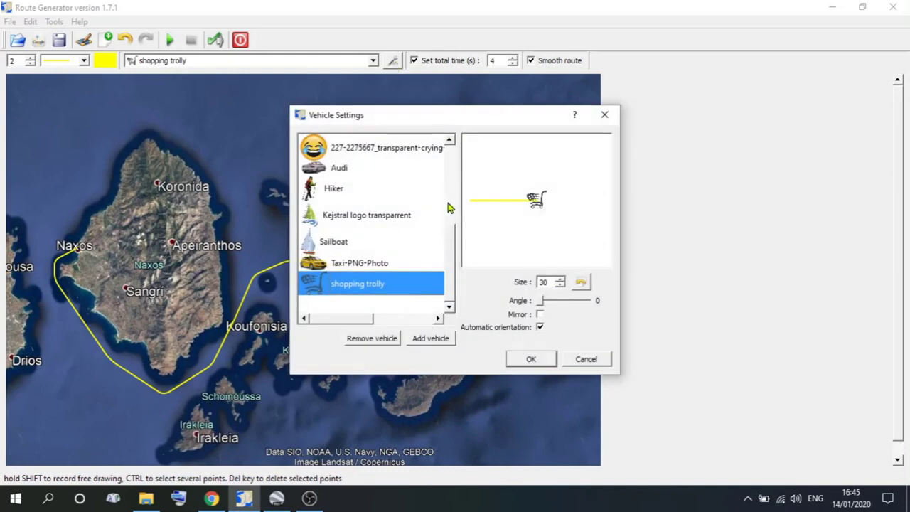
{"action": "left_click", "coordinate": [353, 247]}
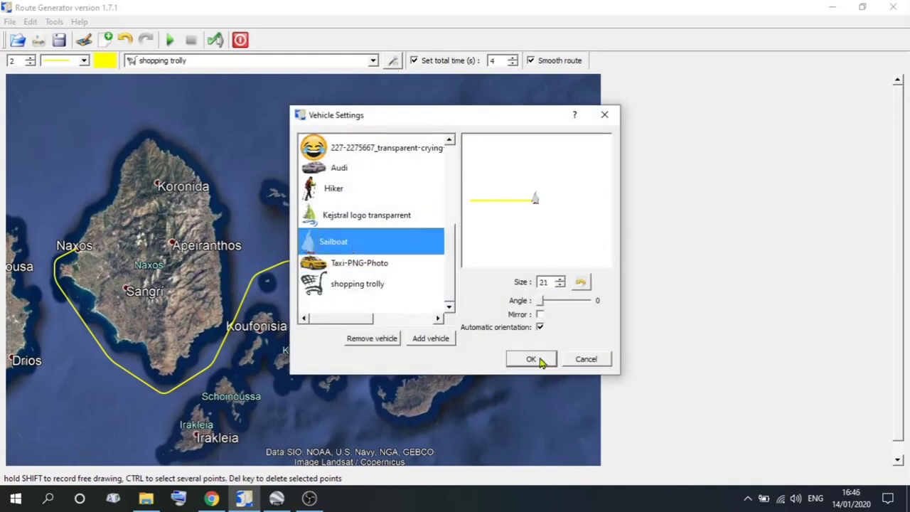